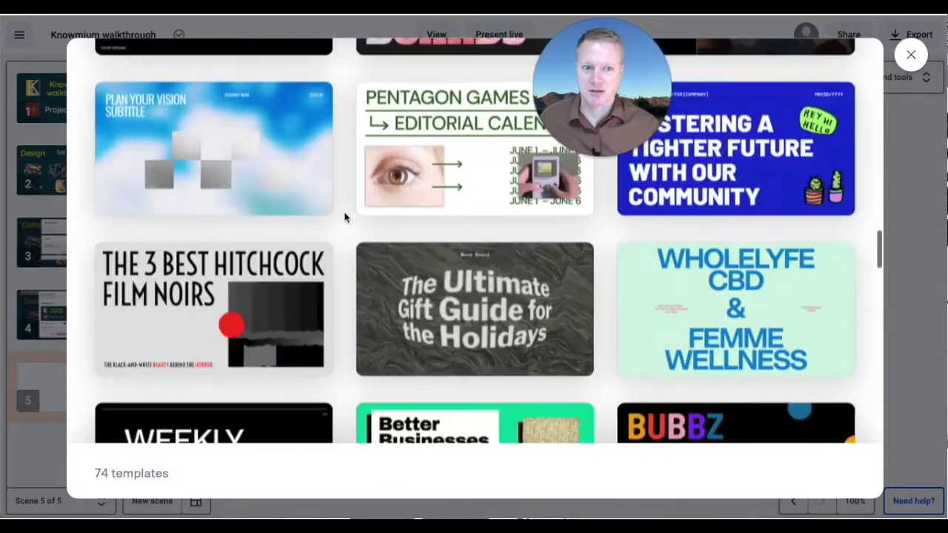
- Browse the template gallery and preview the scenes of the Bright Red Pitch template, then close the gallery without applying it
{"action": "scroll", "coordinate": [344, 217], "scroll_direction": "up", "scroll_amount": 15}
{"action": "scroll", "coordinate": [345, 217], "scroll_direction": "up", "scroll_amount": 5}
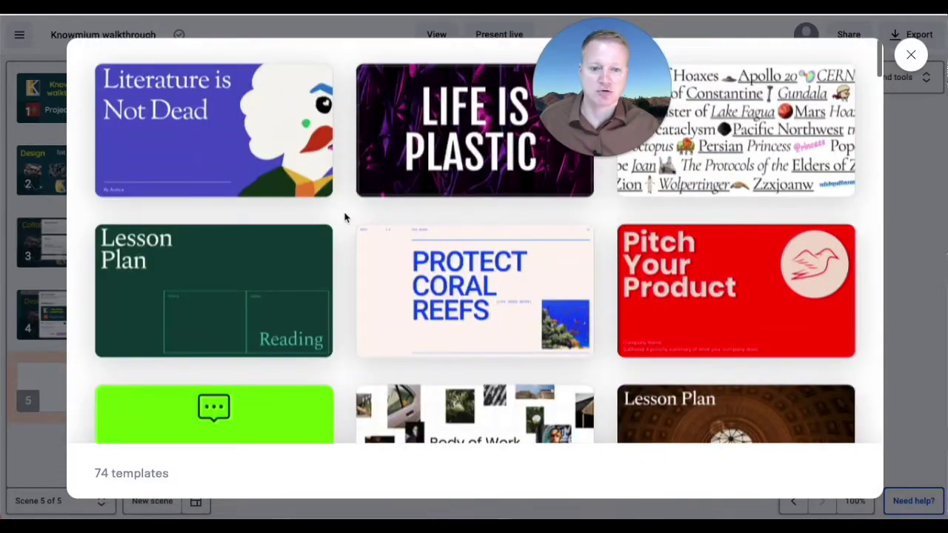
{"action": "left_click", "coordinate": [725, 283]}
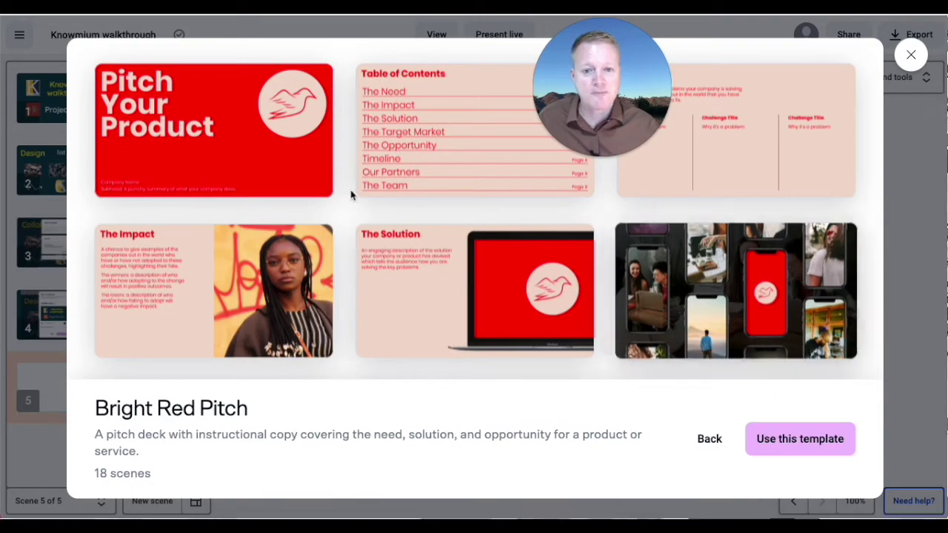
{"action": "scroll", "coordinate": [346, 188], "scroll_direction": "down", "scroll_amount": 5}
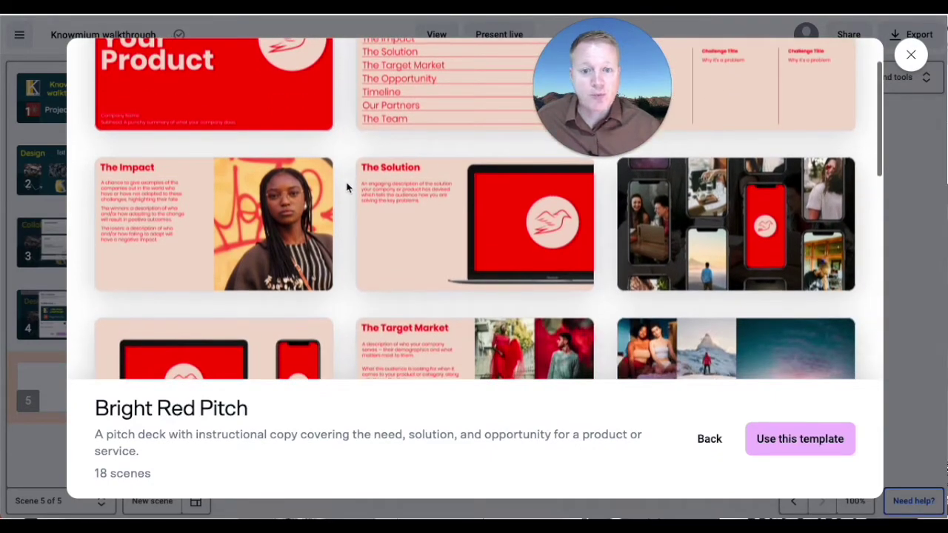
{"action": "scroll", "coordinate": [346, 187], "scroll_direction": "down", "scroll_amount": 5}
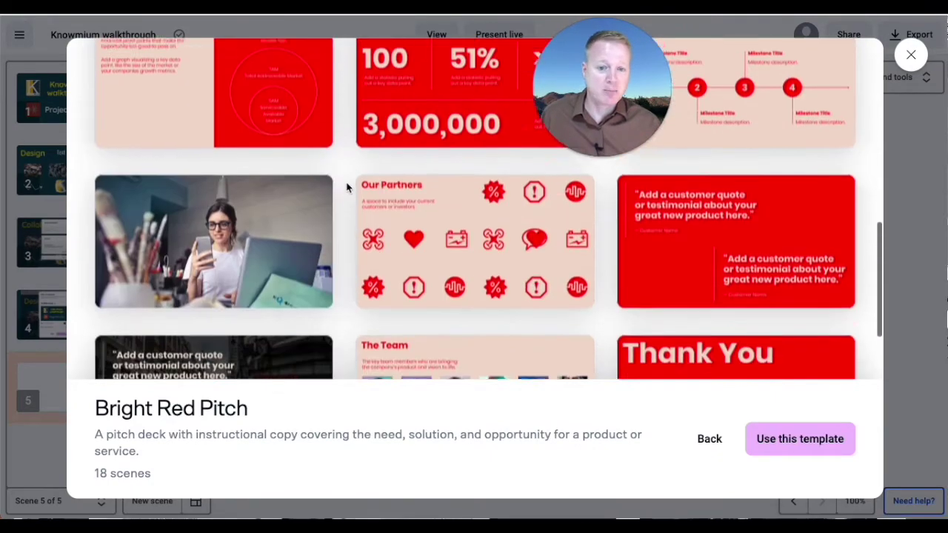
{"action": "scroll", "coordinate": [346, 187], "scroll_direction": "up", "scroll_amount": 10}
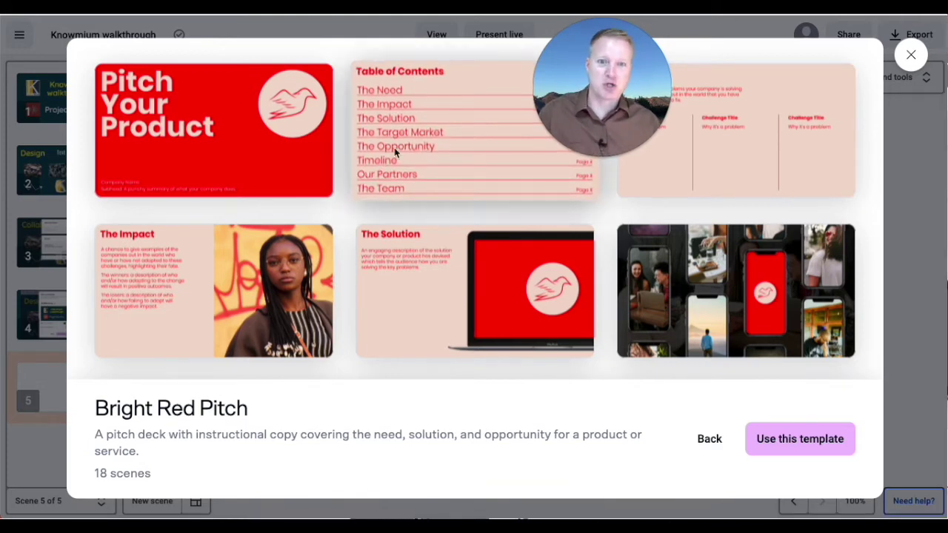
{"action": "left_click", "coordinate": [912, 57]}
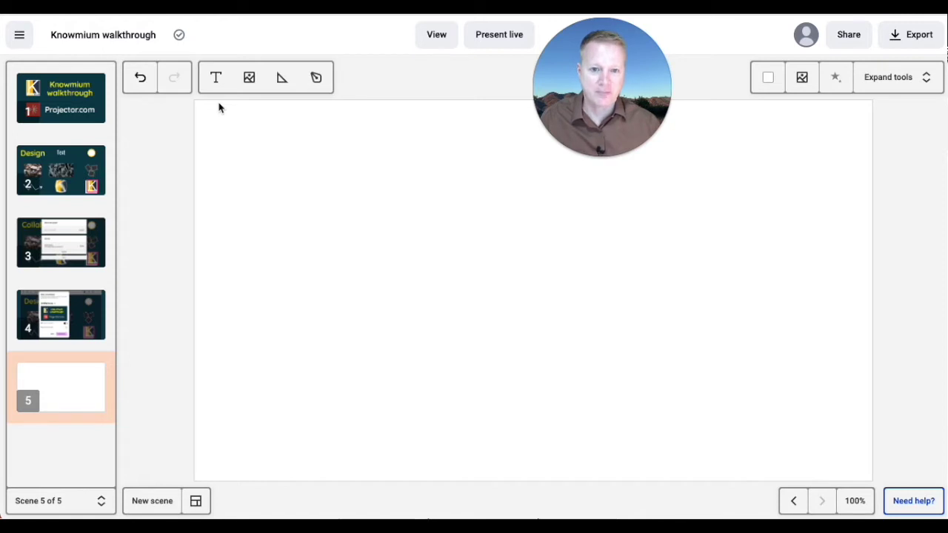
- Add a Heading text element to the blank scene 5 and place it in the scene's upper-left corner
{"action": "left_click", "coordinate": [215, 77]}
{"action": "left_click", "coordinate": [215, 78]}
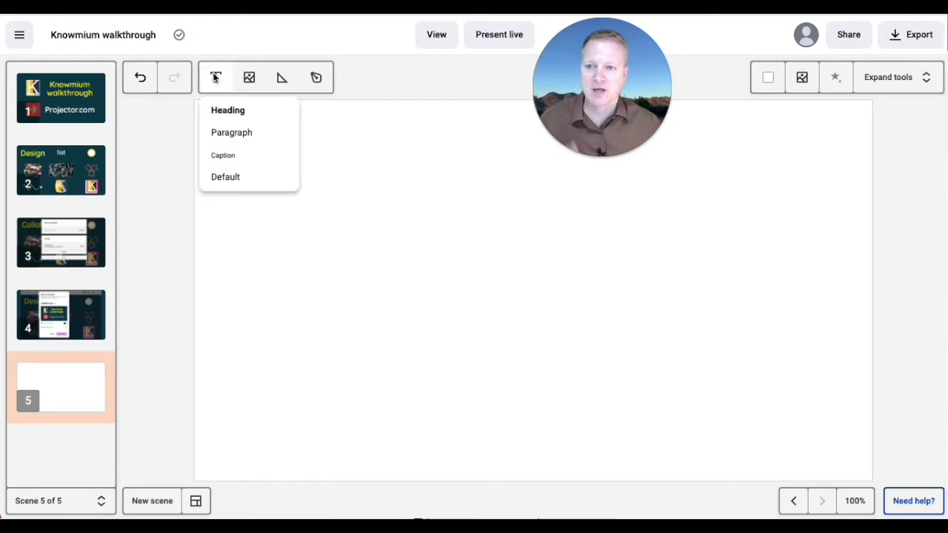
{"action": "left_click", "coordinate": [230, 112]}
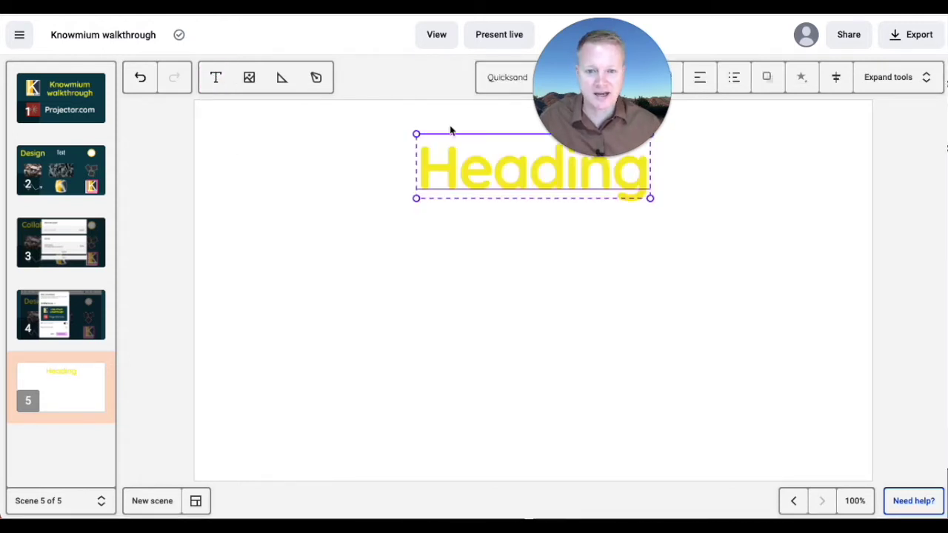
{"action": "left_click_drag", "start_coordinate": [484, 190], "coordinate": [283, 176]}
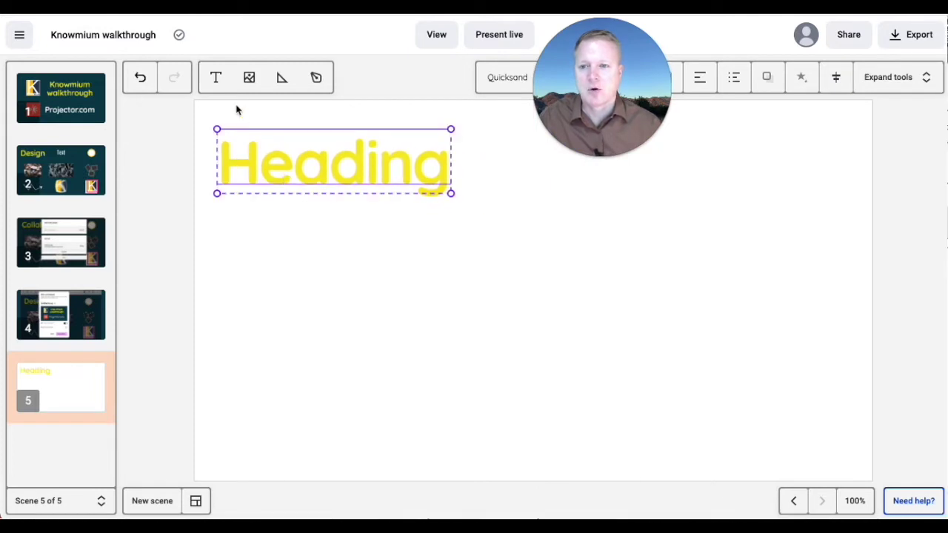
- Add a Paragraph text element and place it centred just below the heading
{"action": "left_click", "coordinate": [214, 80]}
{"action": "left_click", "coordinate": [236, 132]}
{"action": "left_click_drag", "start_coordinate": [511, 274], "coordinate": [326, 217]}
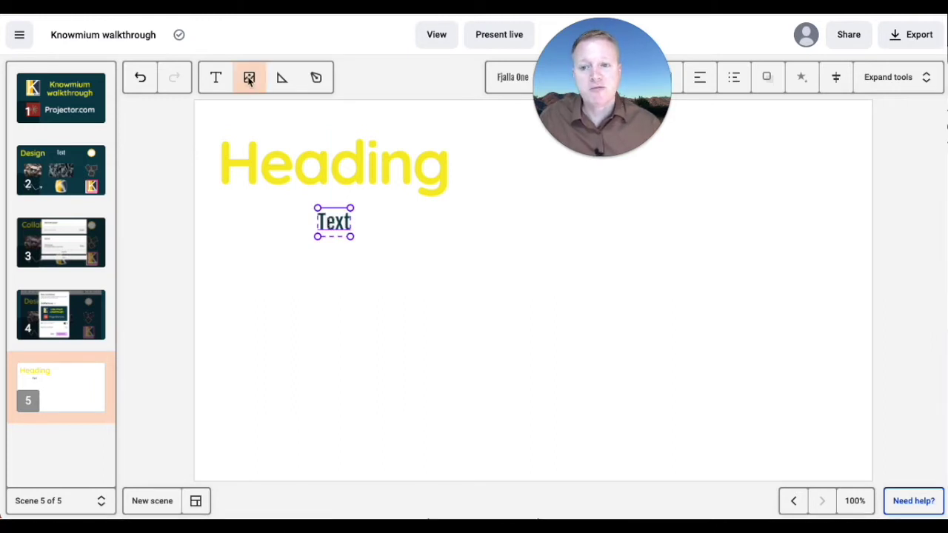
- Insert the Unsplash dog photo of the brown-and-white puppy sitting against an orange background
{"action": "left_click", "coordinate": [249, 78]}
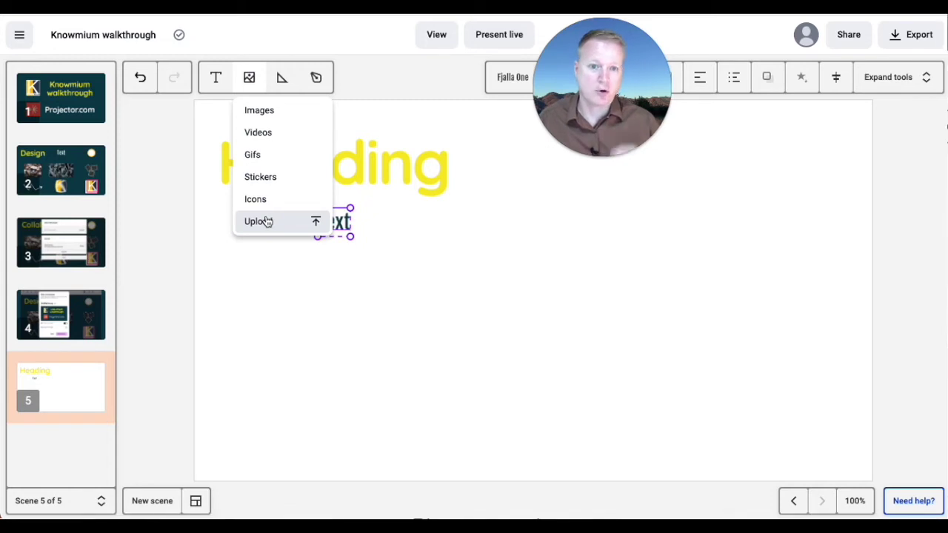
{"action": "left_click", "coordinate": [293, 118]}
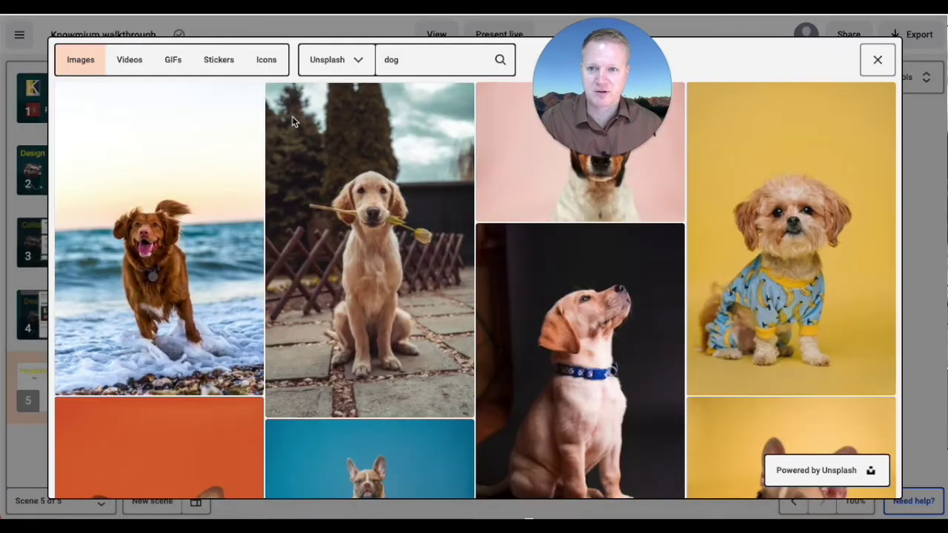
{"action": "left_click", "coordinate": [359, 60]}
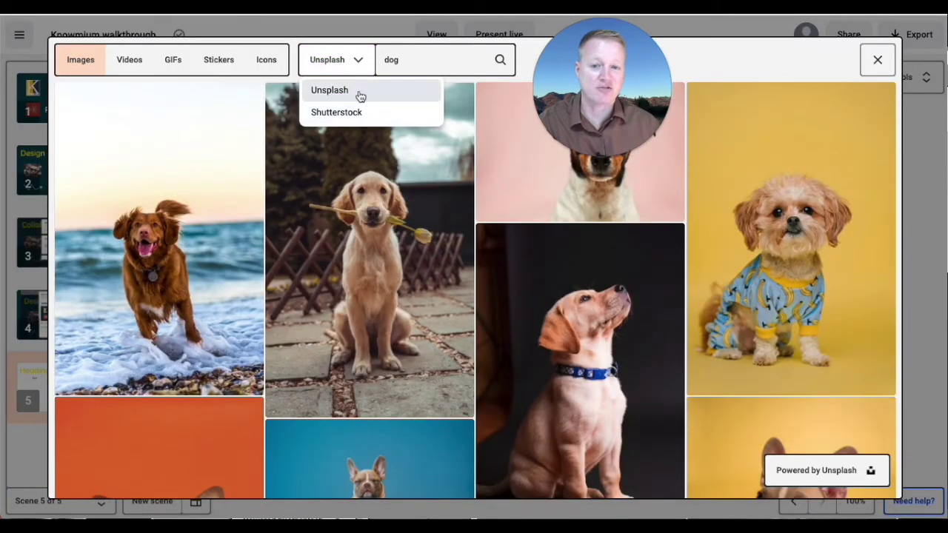
{"action": "left_click", "coordinate": [356, 60]}
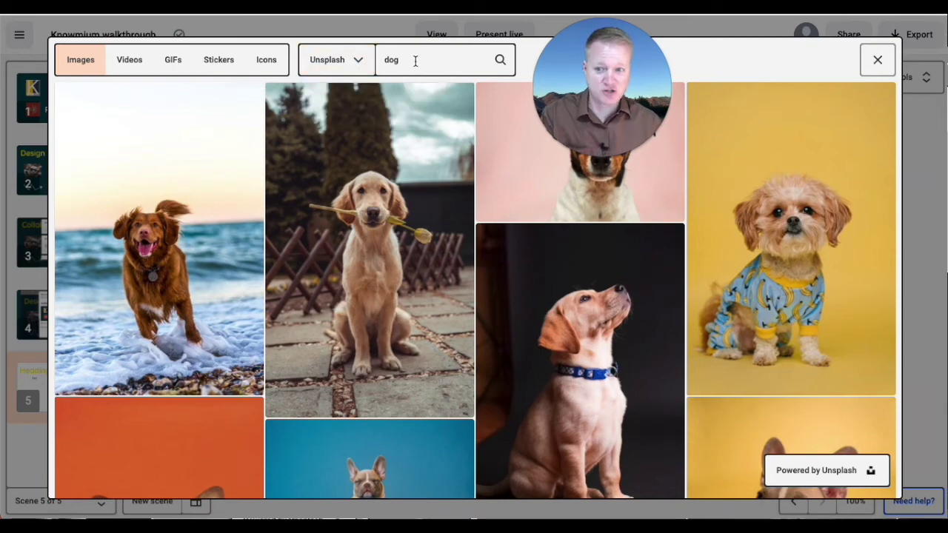
{"action": "scroll", "coordinate": [217, 256], "scroll_direction": "down", "scroll_amount": 4}
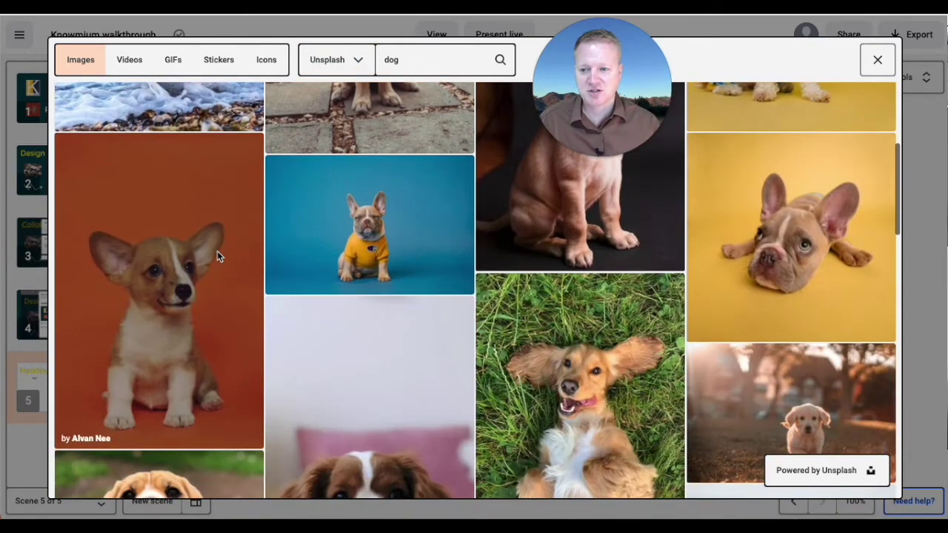
{"action": "left_click", "coordinate": [217, 255]}
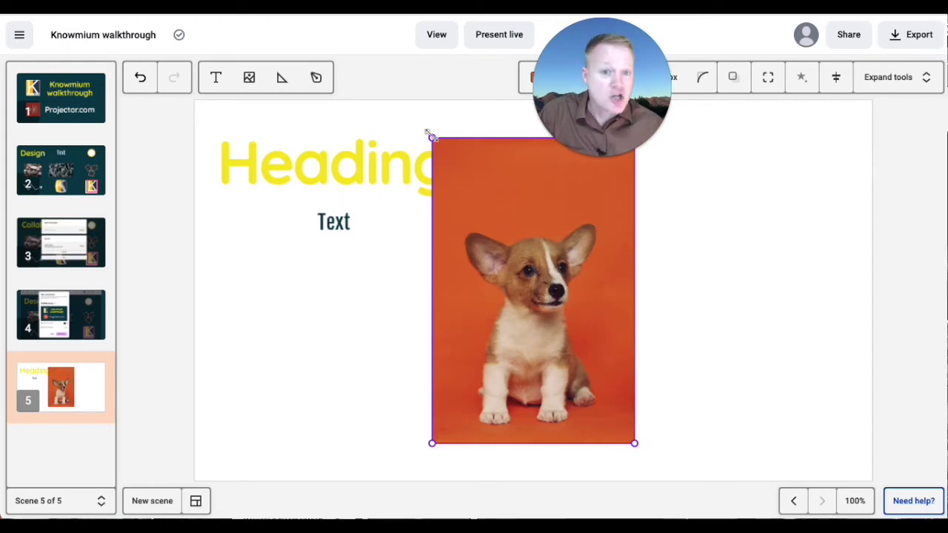
- Shrink the puppy photo and place it below the paragraph text, then deselect it
{"action": "left_click_drag", "start_coordinate": [430, 134], "coordinate": [538, 233]}
{"action": "left_click_drag", "start_coordinate": [584, 349], "coordinate": [345, 348]}
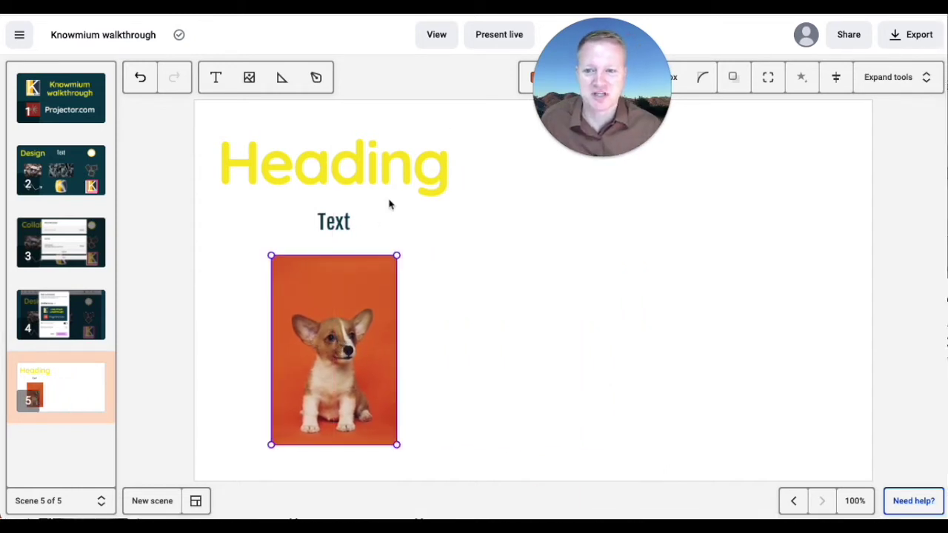
{"action": "left_click", "coordinate": [252, 80]}
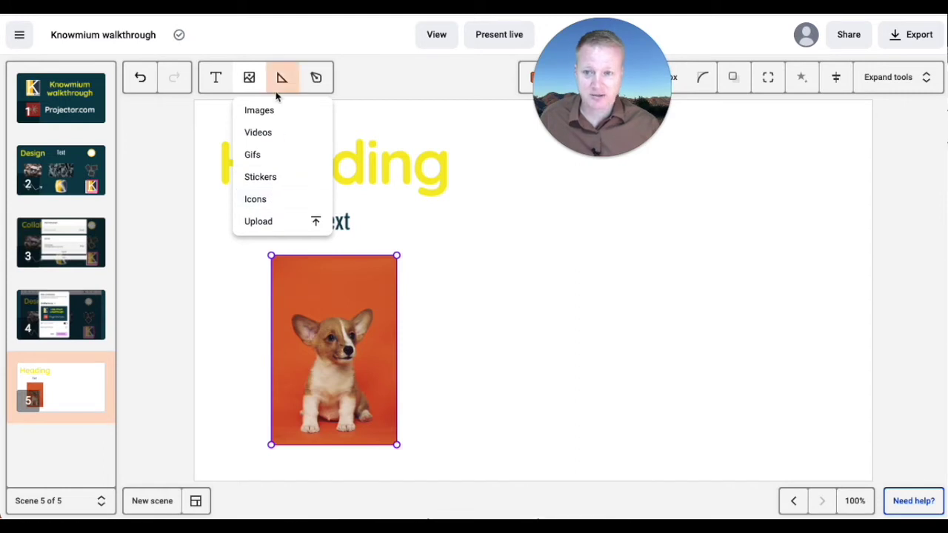
{"action": "left_click", "coordinate": [536, 279]}
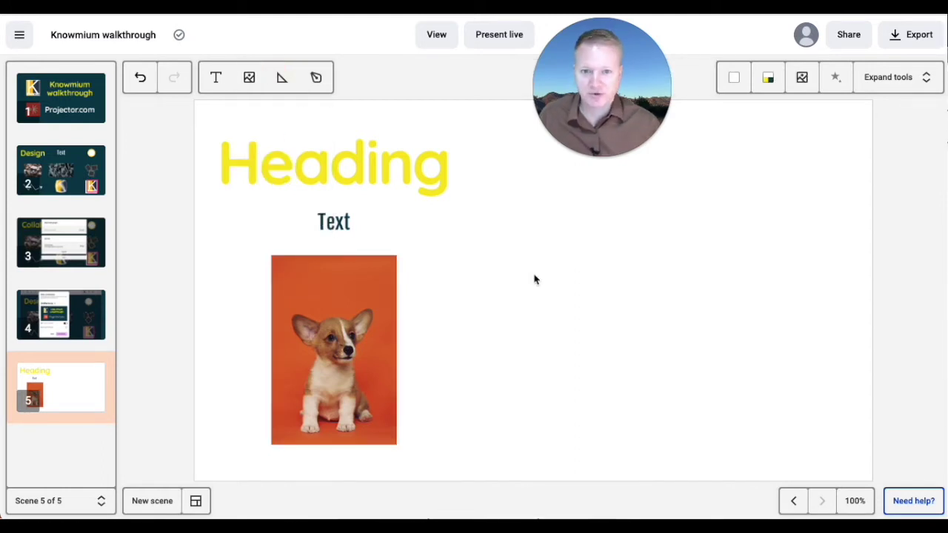
- Add a right triangle shape, enlarge it and place it beside the puppy photo with their lower edges aligned
{"action": "left_click", "coordinate": [282, 77]}
{"action": "left_click", "coordinate": [286, 134]}
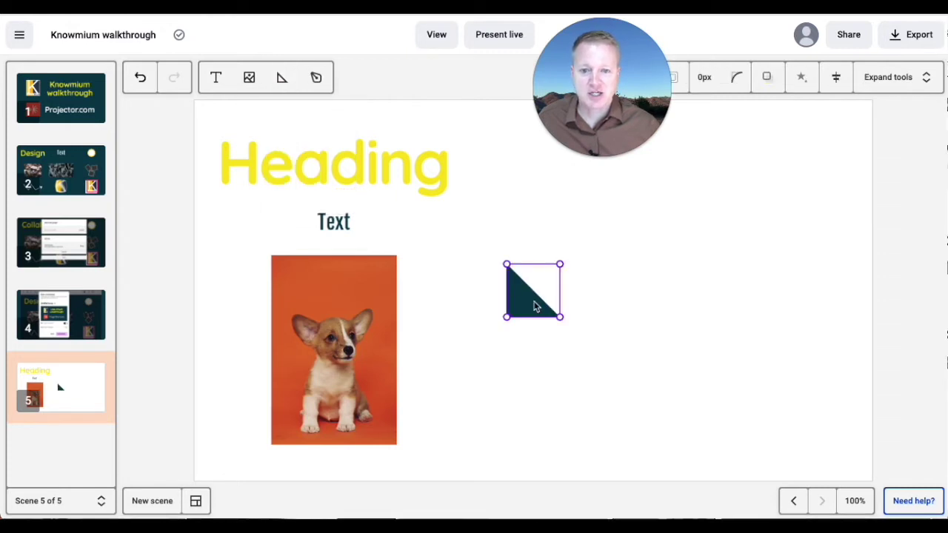
{"action": "left_click_drag", "start_coordinate": [506, 321], "coordinate": [467, 407]}
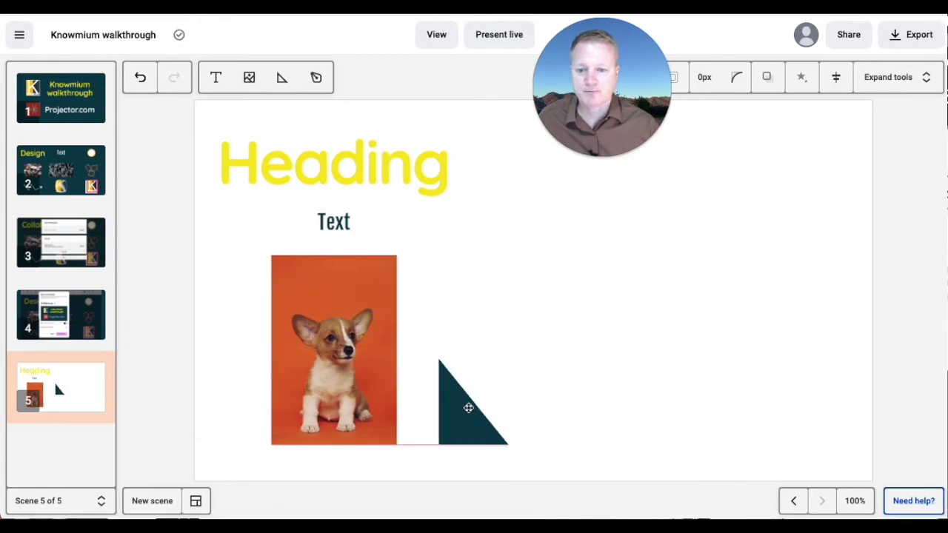
- Draw an open, four-segment angular path with the Pen tool above the triangle and finish it
{"action": "left_click", "coordinate": [320, 81]}
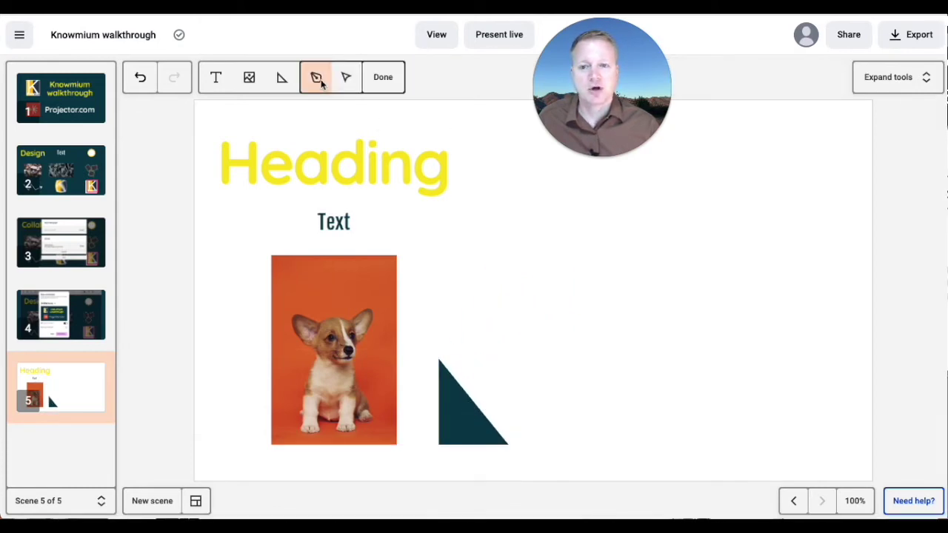
{"action": "left_click", "coordinate": [460, 246]}
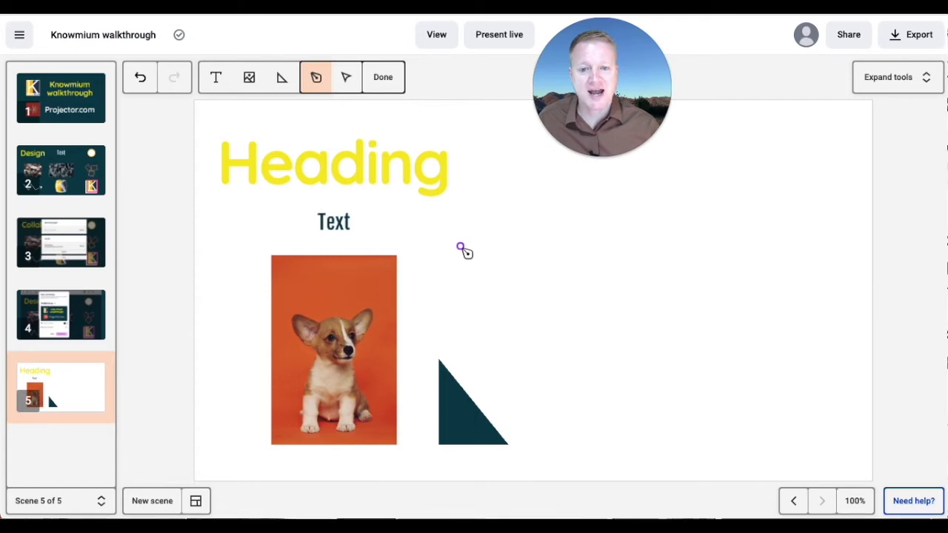
{"action": "left_click", "coordinate": [500, 306]}
{"action": "left_click", "coordinate": [565, 241]}
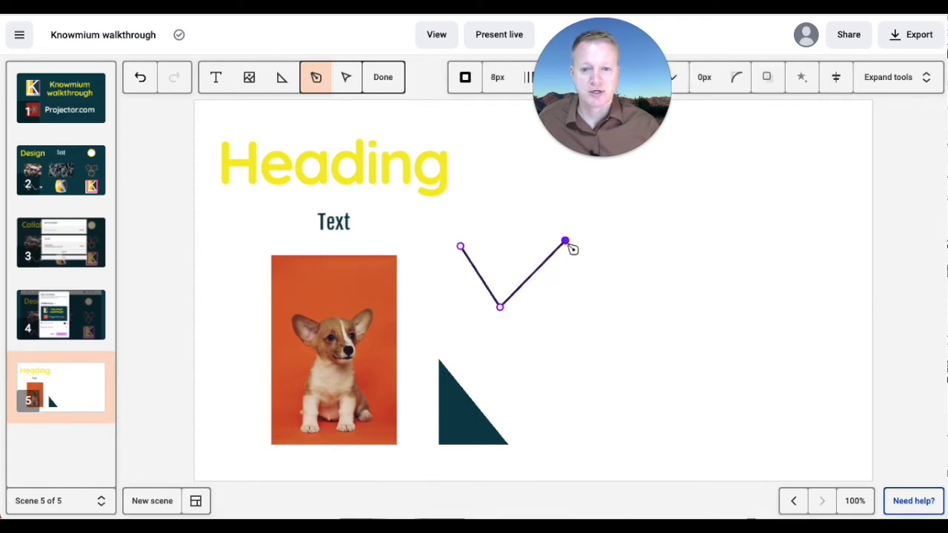
{"action": "left_click", "coordinate": [500, 192]}
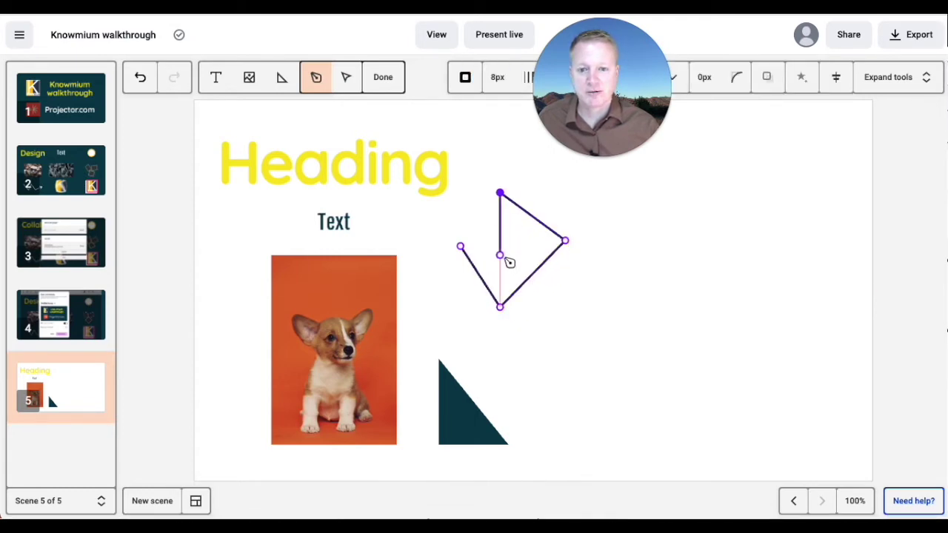
{"action": "left_click", "coordinate": [386, 76]}
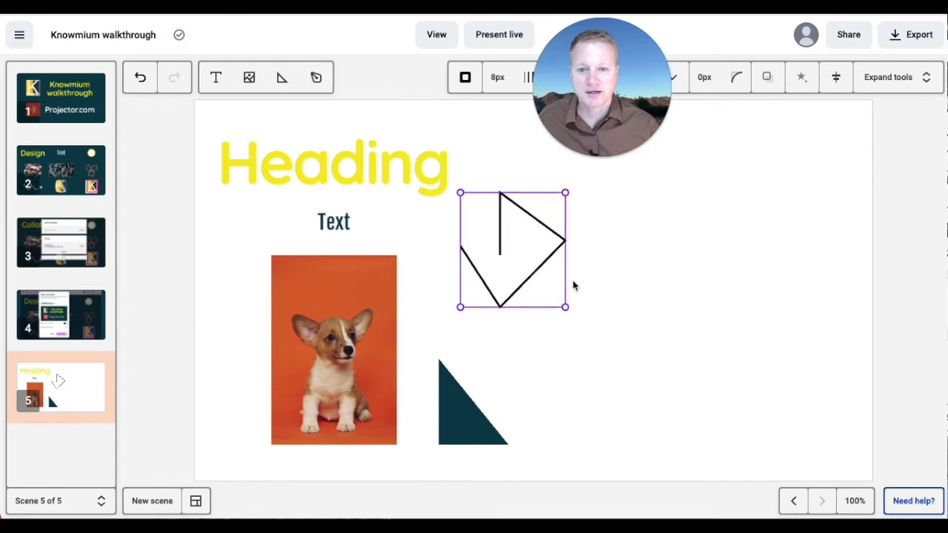
- Shrink the angular path and place it beside the puppy photo, just above the triangle
{"action": "mouse_move", "coordinate": [545, 216]}
{"action": "left_mouse_down"}
{"action": "mouse_move", "coordinate": [541, 233]}
{"action": "mouse_move", "coordinate": [552, 222]}
{"action": "left_mouse_up"}
{"action": "left_click_drag", "start_coordinate": [578, 192], "coordinate": [561, 238]}
{"action": "left_click_drag", "start_coordinate": [527, 275], "coordinate": [484, 298]}
{"action": "left_click", "coordinate": [484, 298]}
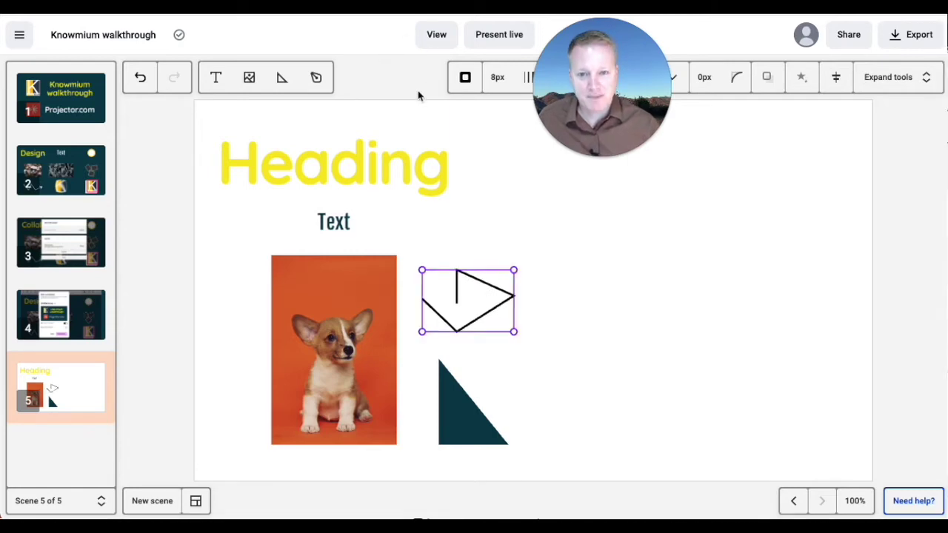
{"action": "mouse_move", "coordinate": [634, 79]}
{"action": "left_click_drag", "start_coordinate": [631, 74], "coordinate": [220, 247]}
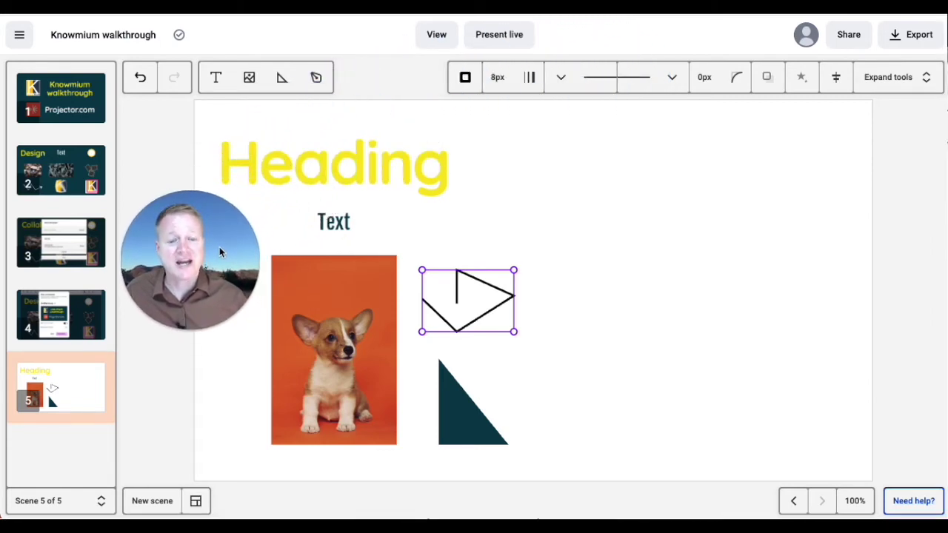
- Change the heading's font to Berkshire Swash
{"action": "left_click", "coordinate": [352, 176]}
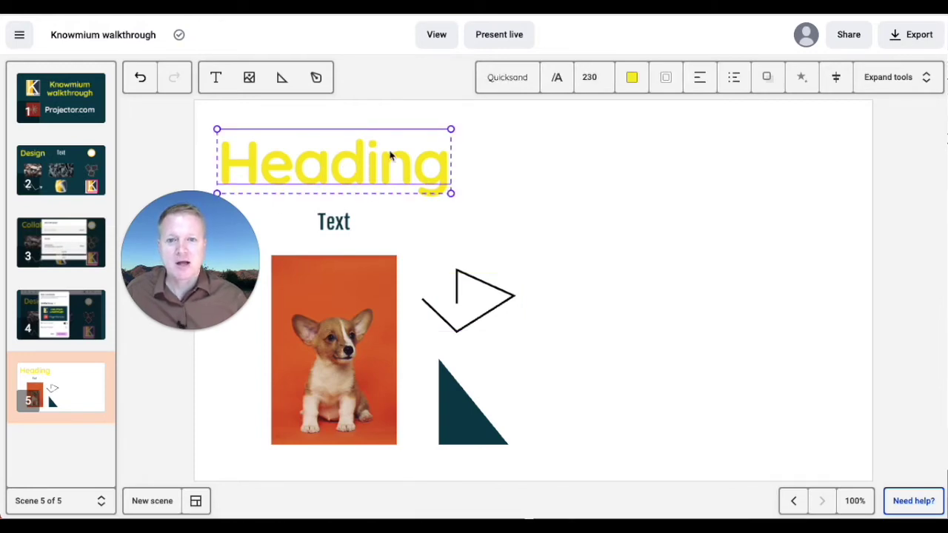
{"action": "left_click", "coordinate": [525, 79]}
{"action": "scroll", "coordinate": [534, 230], "scroll_direction": "down", "scroll_amount": 2}
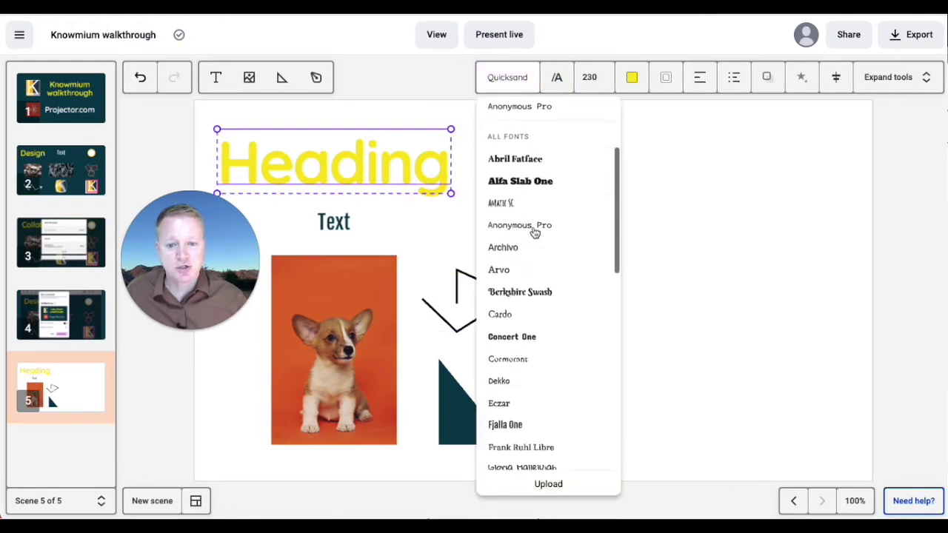
{"action": "scroll", "coordinate": [533, 230], "scroll_direction": "up", "scroll_amount": 2}
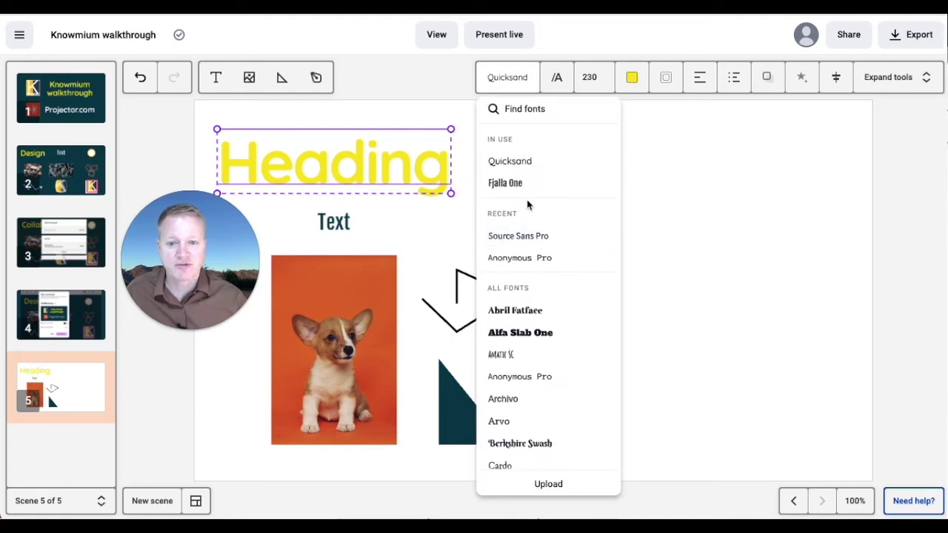
{"action": "scroll", "coordinate": [528, 272], "scroll_direction": "down", "scroll_amount": 3}
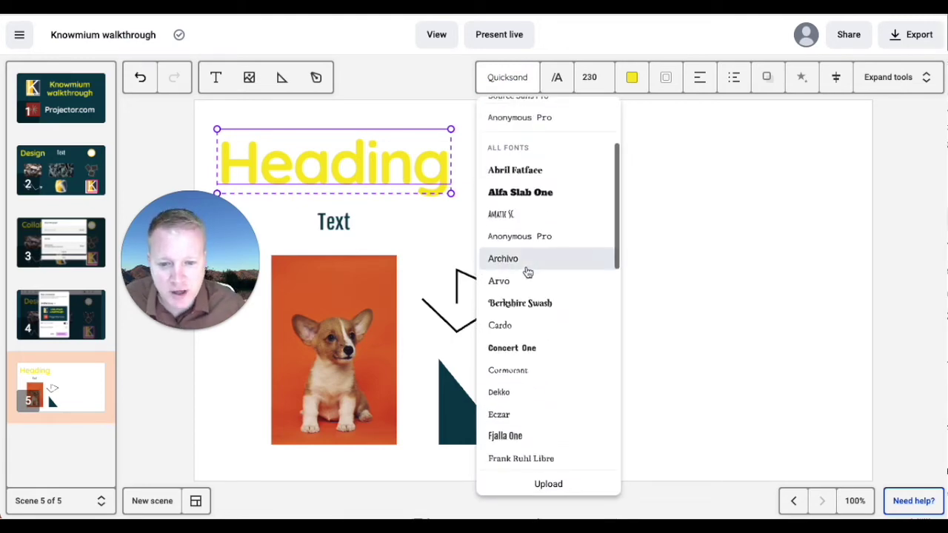
{"action": "left_click", "coordinate": [526, 301]}
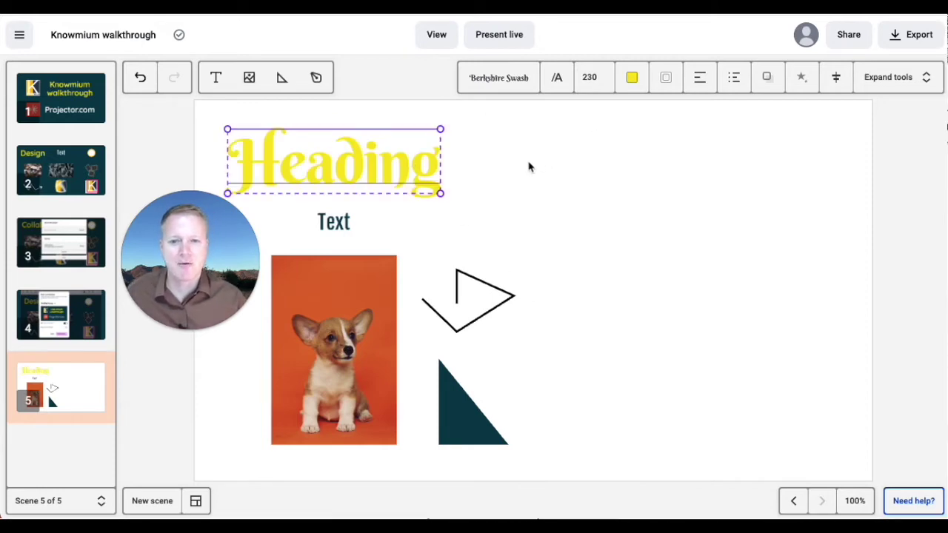
- Try a font size of 61 on the word "Text" below the heading, and set it back to 75
{"action": "left_click", "coordinate": [351, 221]}
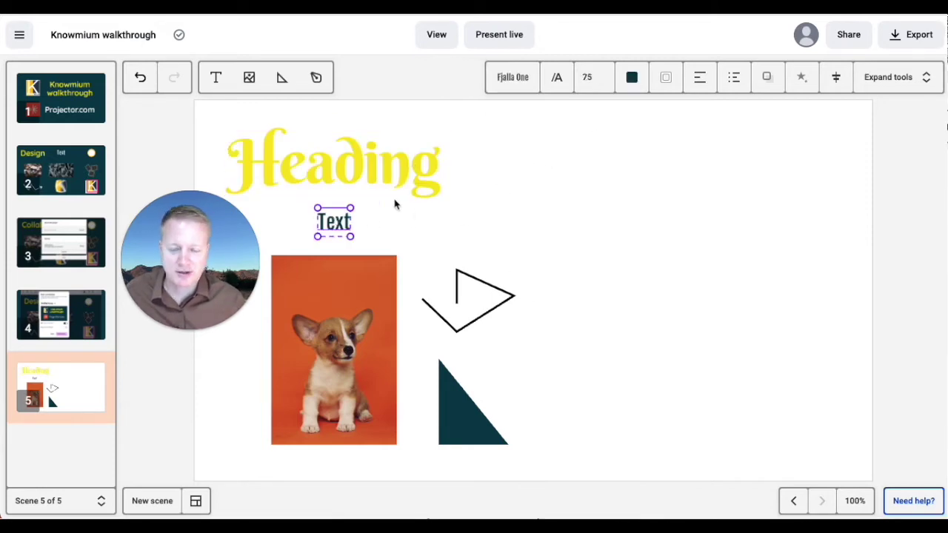
{"action": "left_click", "coordinate": [597, 76]}
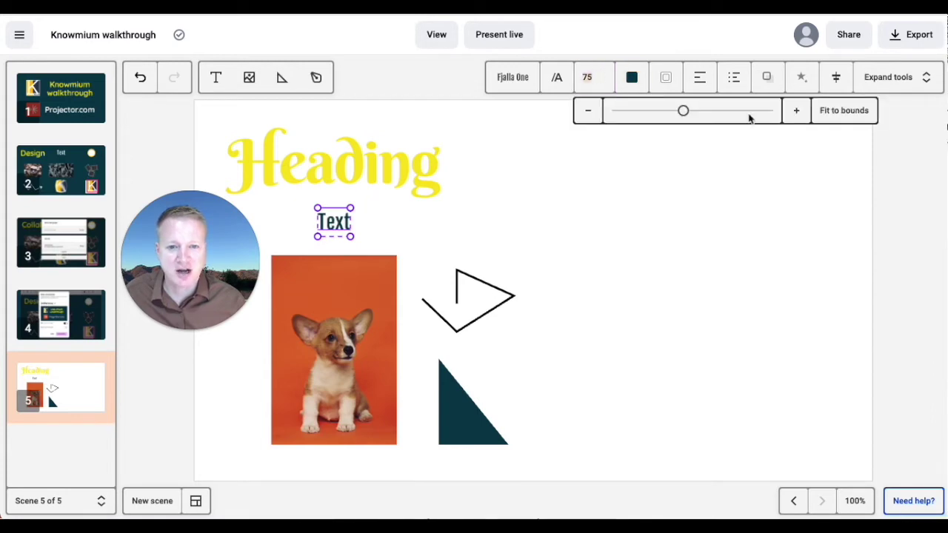
{"action": "mouse_move", "coordinate": [684, 111]}
{"action": "left_mouse_down"}
{"action": "mouse_move", "coordinate": [705, 111]}
{"action": "mouse_move", "coordinate": [680, 119]}
{"action": "left_mouse_up"}
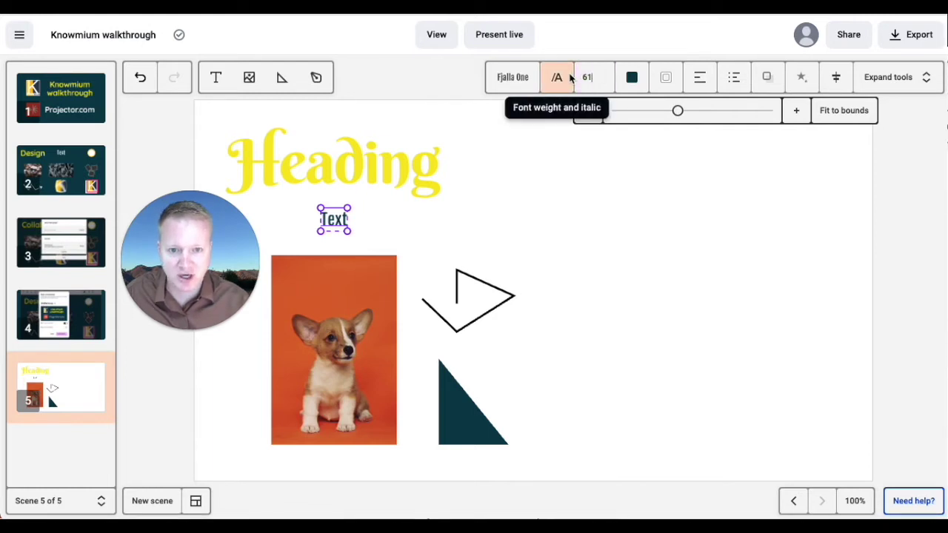
{"action": "type", "text": "75"}
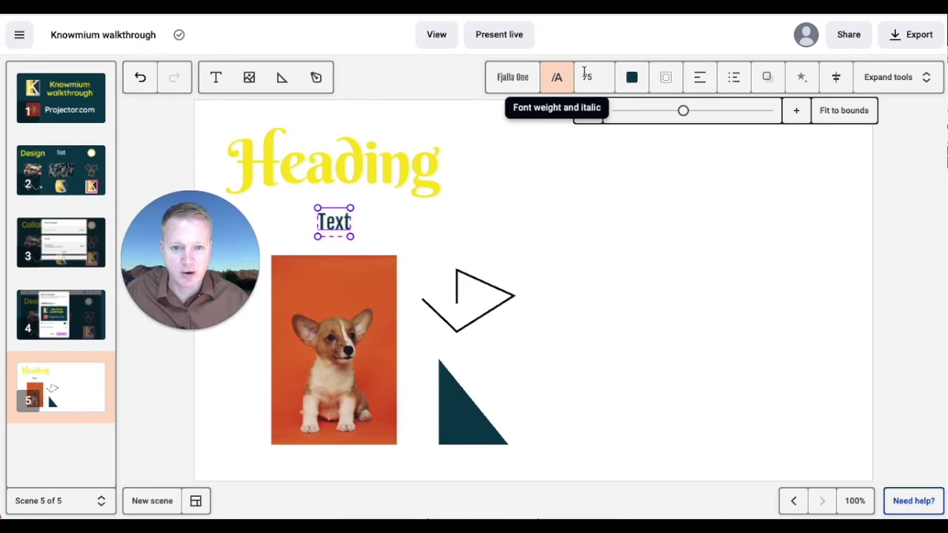
- Change the fill colour of the word "Text" to the solid blue #2D5B8E
{"action": "left_click", "coordinate": [634, 77]}
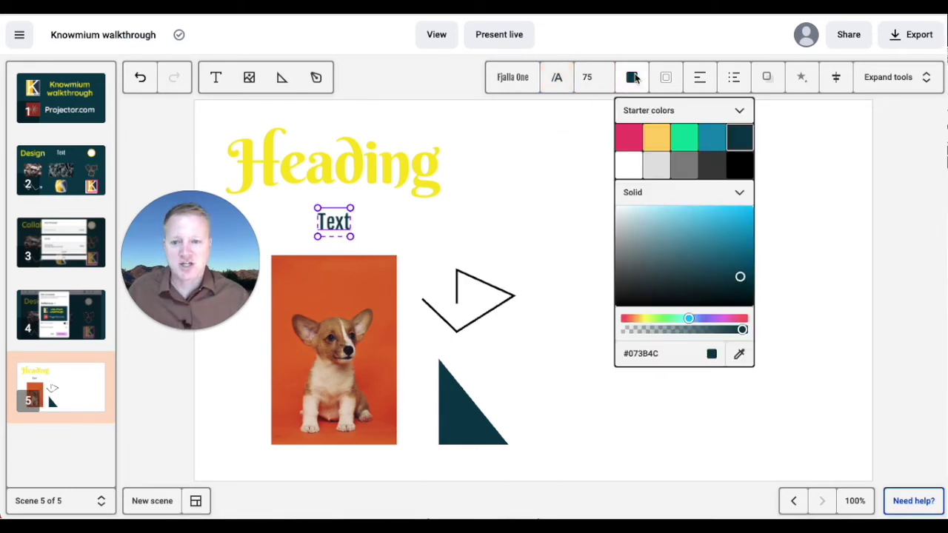
{"action": "left_click", "coordinate": [685, 141]}
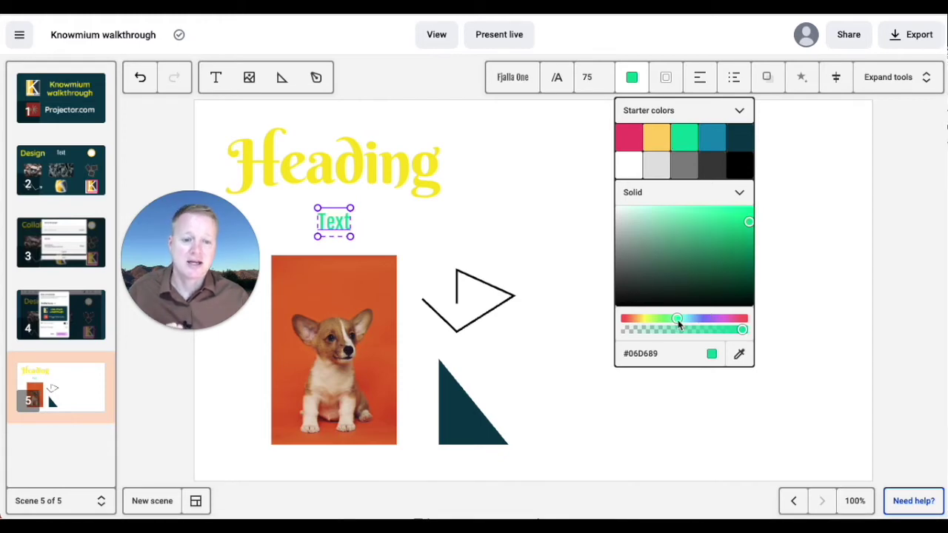
{"action": "left_click_drag", "start_coordinate": [679, 323], "coordinate": [695, 324]}
{"action": "left_click_drag", "start_coordinate": [750, 223], "coordinate": [710, 254]}
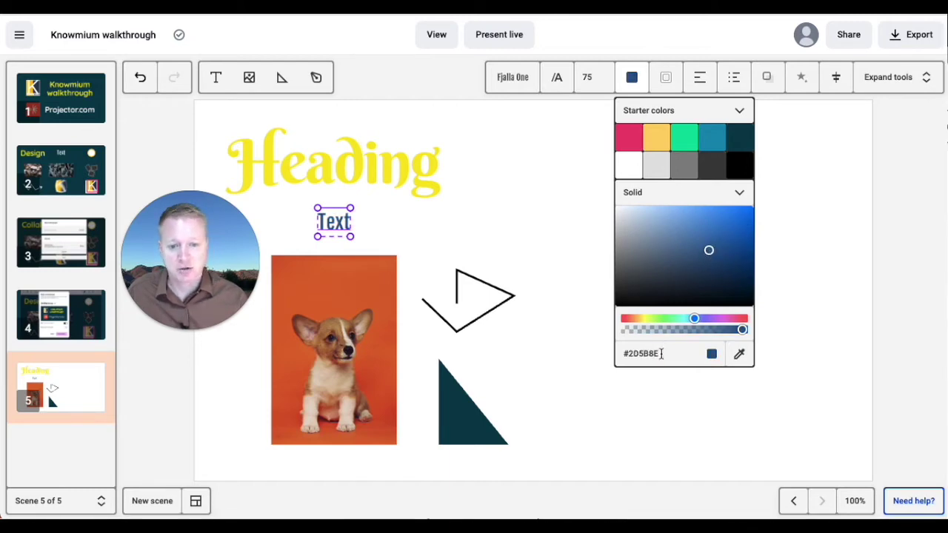
- Add a black outline with a width of 17 to the word "Text"
{"action": "left_click", "coordinate": [665, 78]}
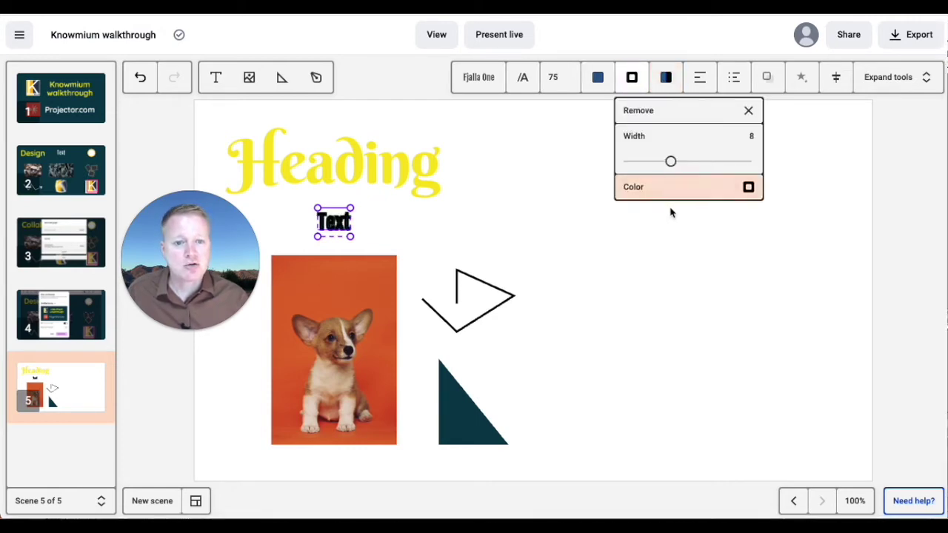
{"action": "left_click_drag", "start_coordinate": [674, 167], "coordinate": [734, 165]}
{"action": "left_click", "coordinate": [687, 292]}
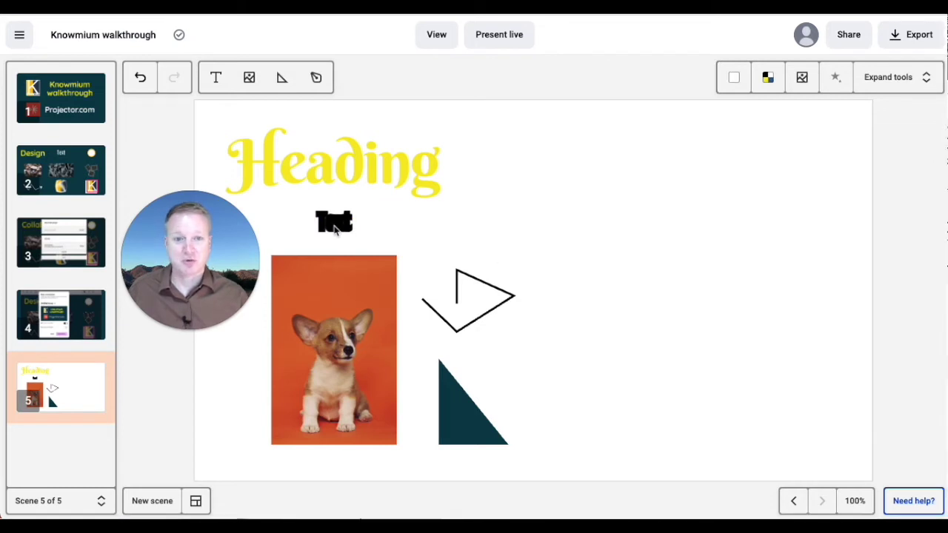
- Reduce the outline width of the word "Text" to 1 and check its outline colour options, keeping black
{"action": "left_click", "coordinate": [334, 222]}
{"action": "left_click", "coordinate": [641, 80]}
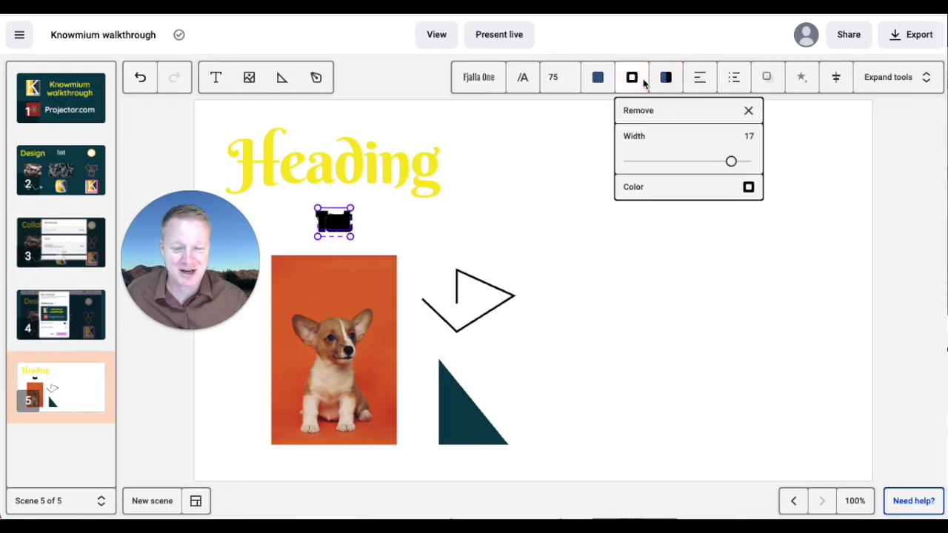
{"action": "left_click_drag", "start_coordinate": [734, 165], "coordinate": [707, 167]}
{"action": "left_click_drag", "start_coordinate": [646, 172], "coordinate": [616, 176]}
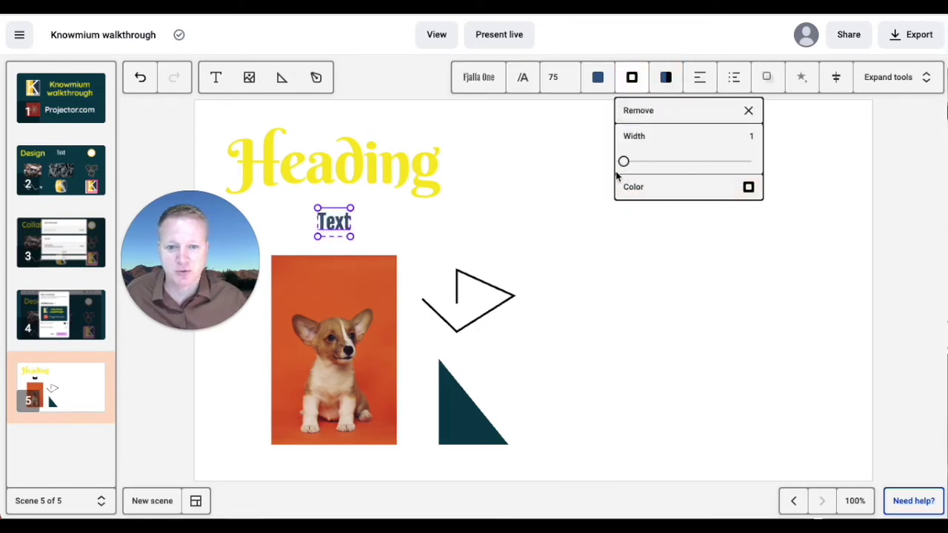
{"action": "left_click", "coordinate": [748, 186]}
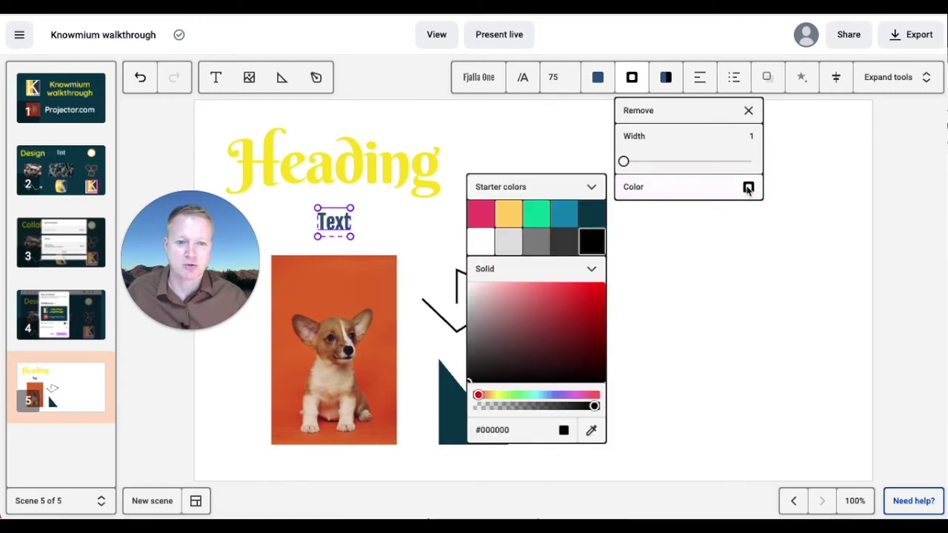
{"action": "left_click", "coordinate": [741, 224]}
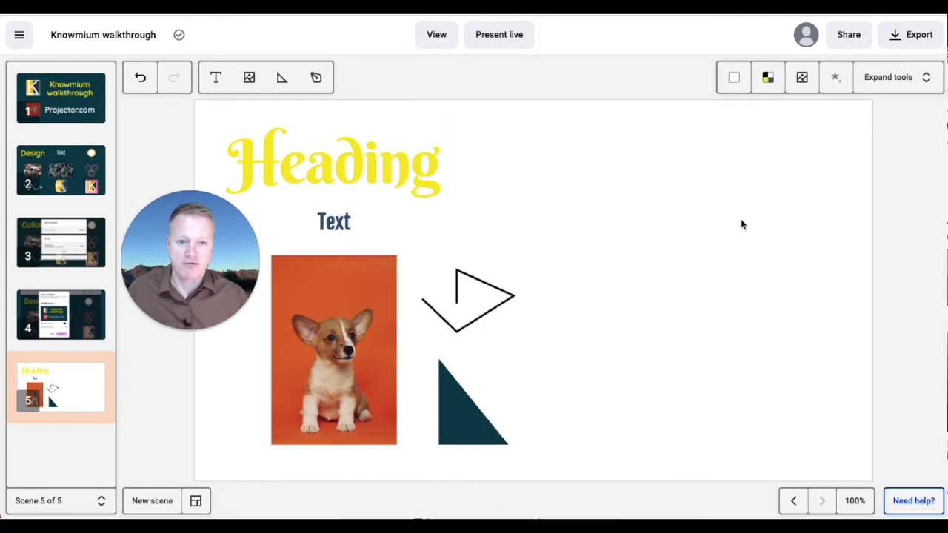
- Add a shadow to the word "Text", offset 40 px in X and 33 px in Y
{"action": "left_click", "coordinate": [328, 226]}
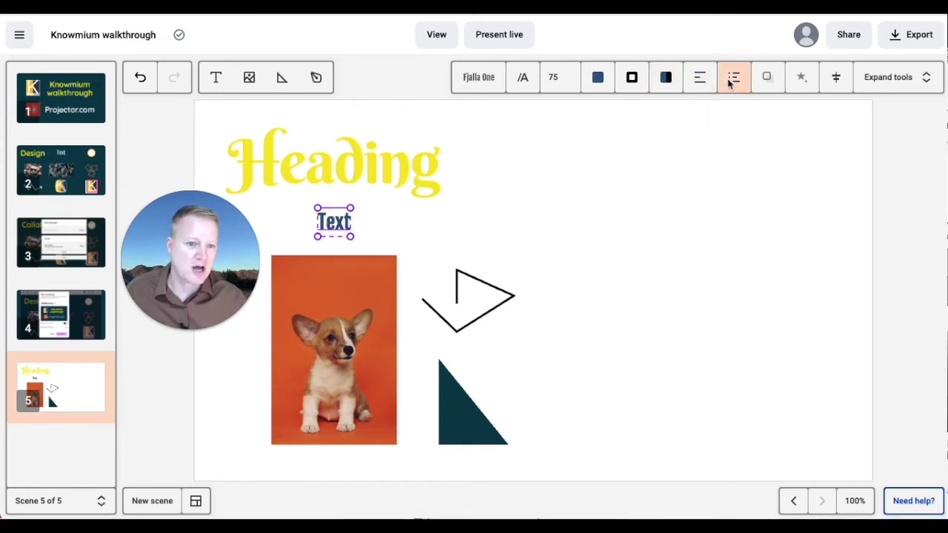
{"action": "left_click", "coordinate": [769, 81]}
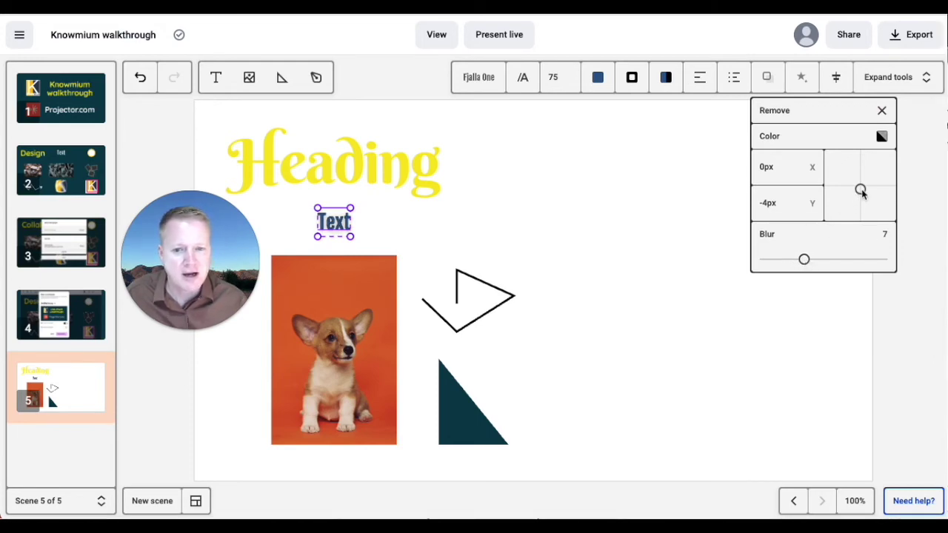
{"action": "left_click_drag", "start_coordinate": [861, 192], "coordinate": [884, 158]}
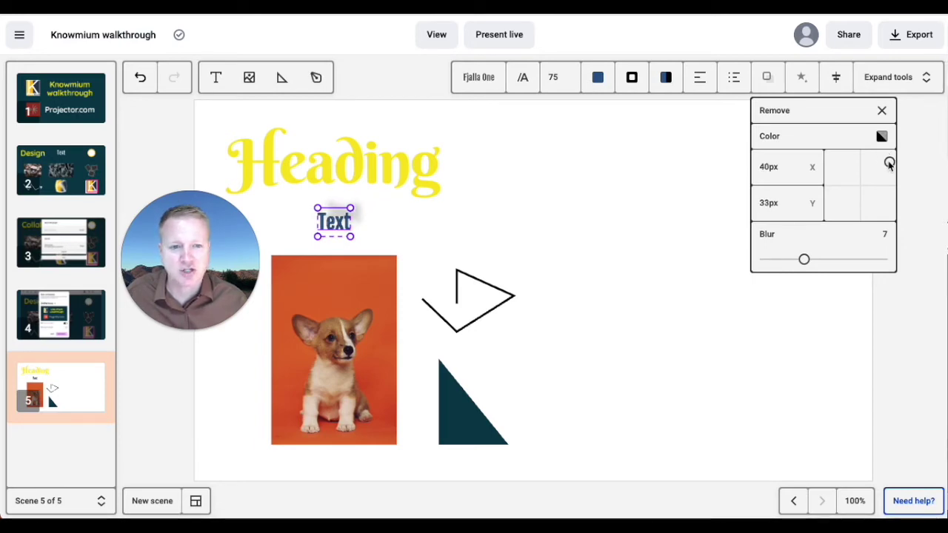
{"action": "left_click", "coordinate": [659, 293]}
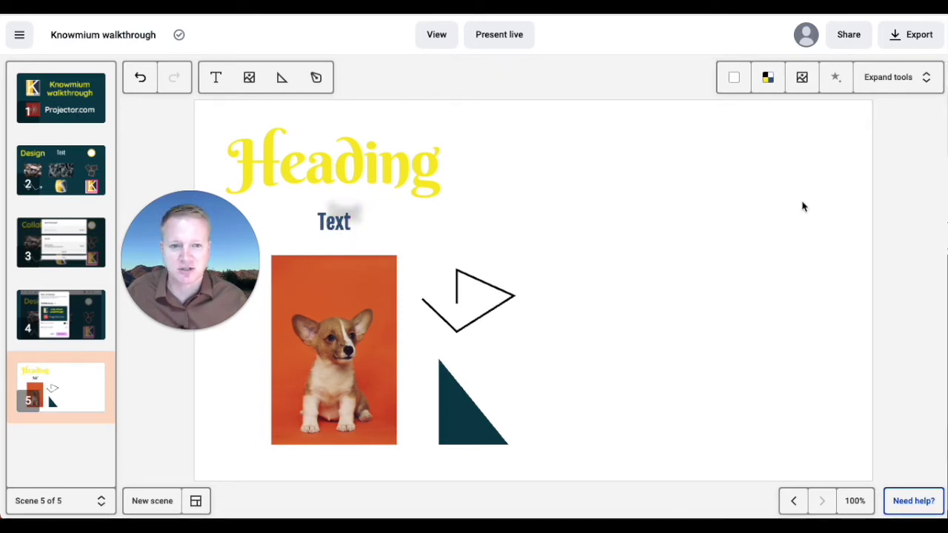
- Move the shadow of the word "Text" to an offset of -43 px in X and -50 px in Y
{"action": "left_click", "coordinate": [341, 224]}
{"action": "left_click", "coordinate": [766, 77]}
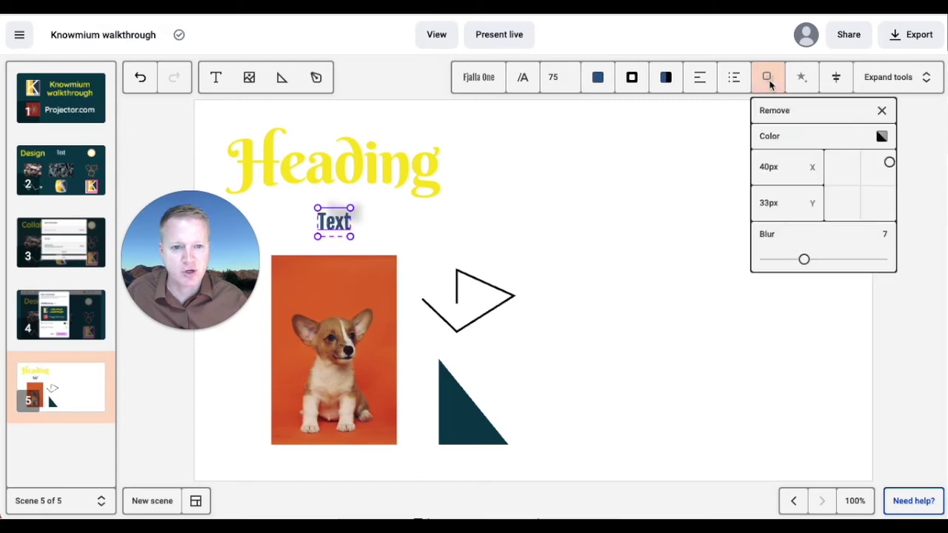
{"action": "left_click_drag", "start_coordinate": [856, 194], "coordinate": [831, 225]}
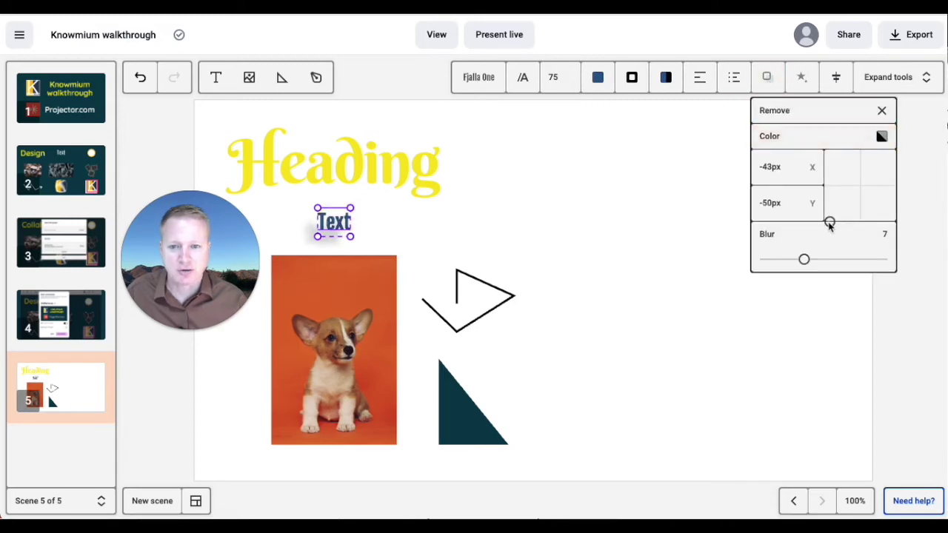
{"action": "left_click", "coordinate": [698, 248]}
{"action": "left_click", "coordinate": [343, 225]}
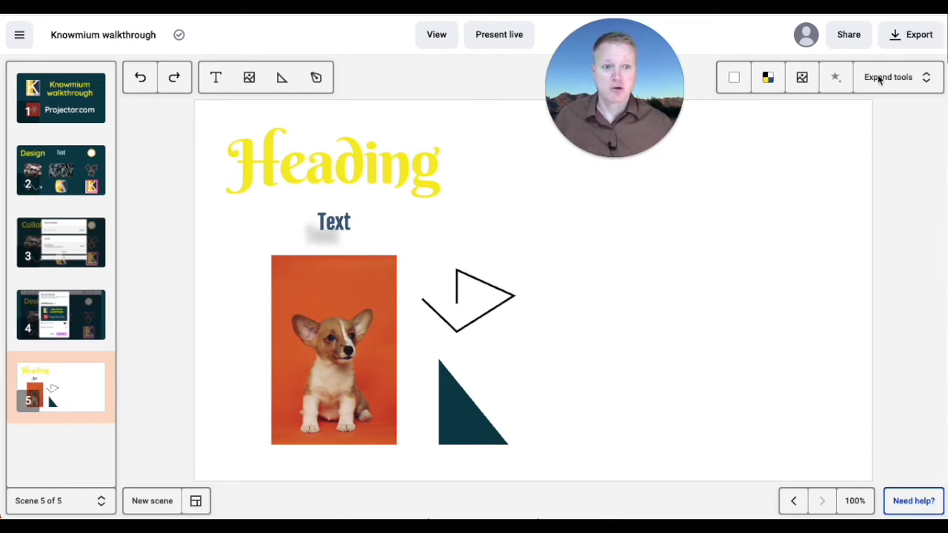
- Expand the tools, try a layout grid with 6 rows and 12 columns on the scene, and remove the grid
{"action": "left_click", "coordinate": [925, 78]}
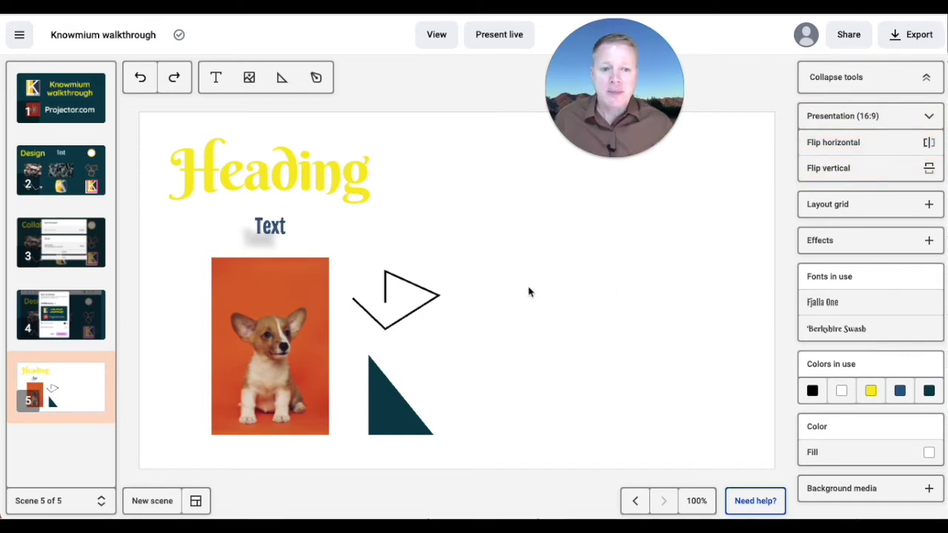
{"action": "left_click", "coordinate": [927, 205]}
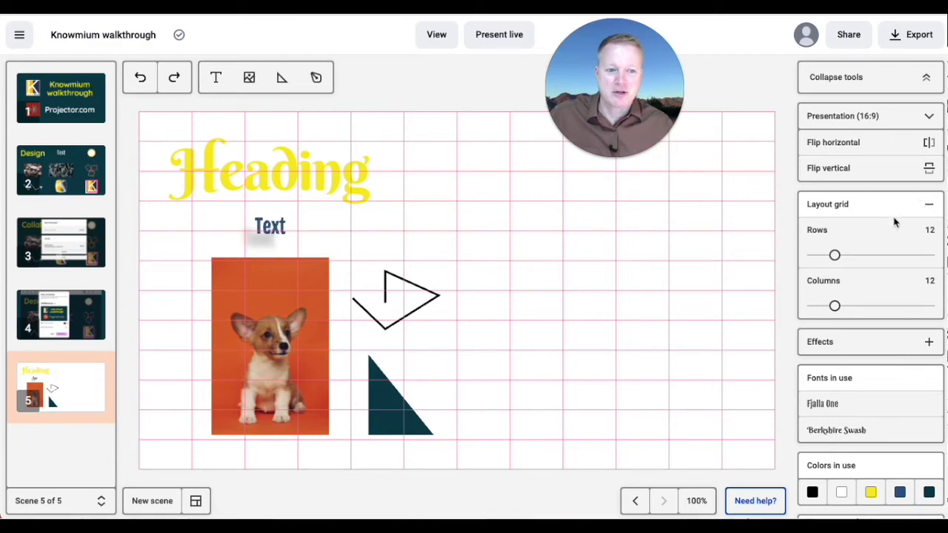
{"action": "mouse_move", "coordinate": [834, 256]}
{"action": "left_mouse_down"}
{"action": "mouse_move", "coordinate": [876, 257]}
{"action": "mouse_move", "coordinate": [818, 255]}
{"action": "left_mouse_up"}
{"action": "mouse_move", "coordinate": [836, 306]}
{"action": "left_mouse_down"}
{"action": "mouse_move", "coordinate": [879, 306]}
{"action": "mouse_move", "coordinate": [836, 311]}
{"action": "left_mouse_up"}
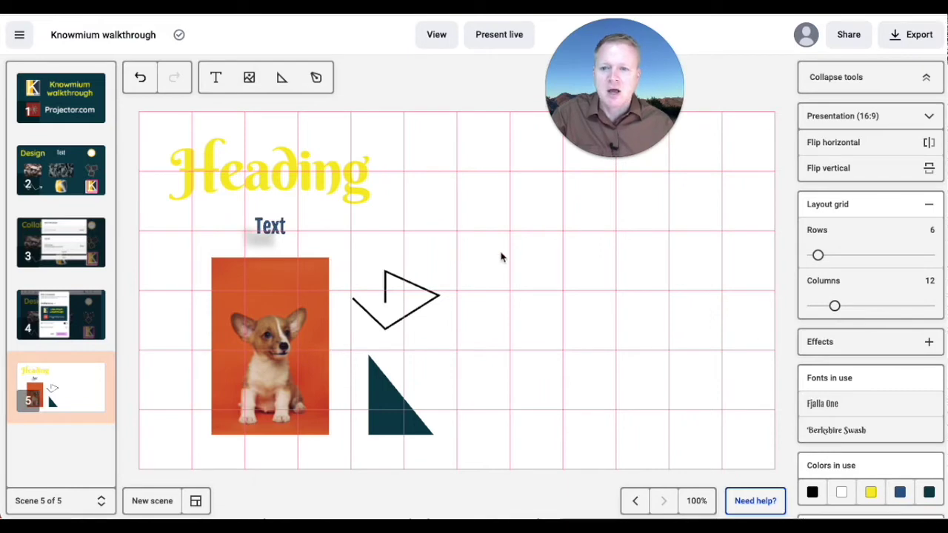
{"action": "left_click", "coordinate": [929, 205]}
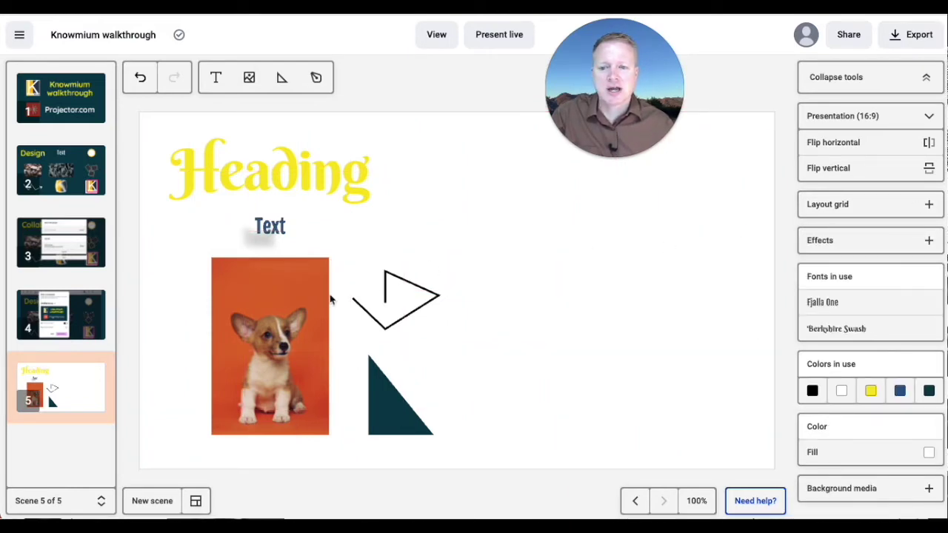
- Try out the heading's rotation and opacity, returning them to 0° and 100%
{"action": "left_click", "coordinate": [300, 183]}
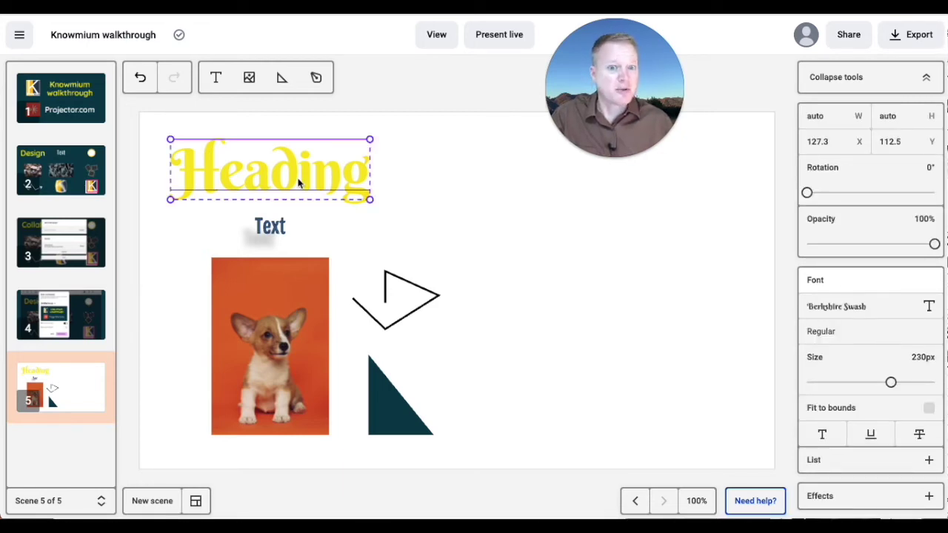
{"action": "left_click_drag", "start_coordinate": [809, 194], "coordinate": [781, 203]}
{"action": "left_click_drag", "start_coordinate": [914, 250], "coordinate": [935, 245]}
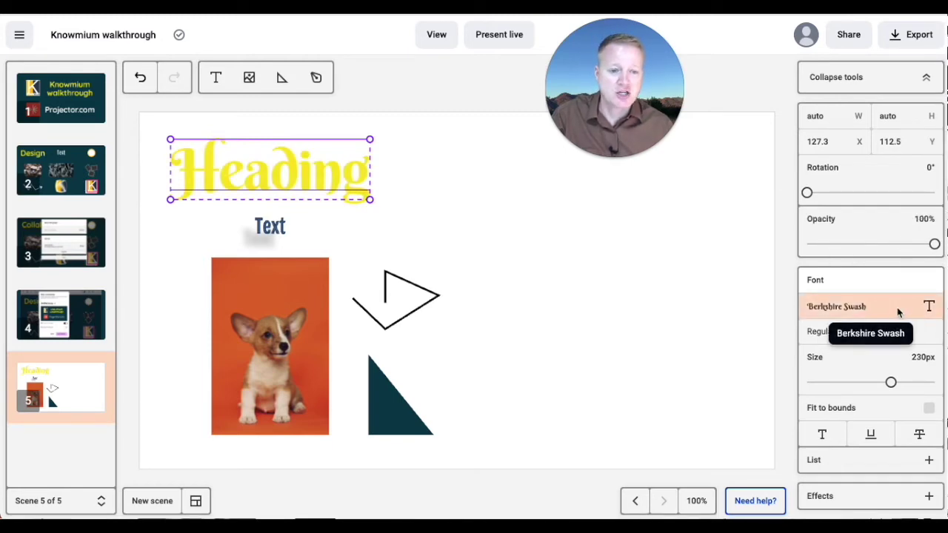
- Look through the heading's expanded settings for font weight, size, list, effects, colour, media, alignment, spacing, shadow and link
{"action": "scroll", "coordinate": [898, 313], "scroll_direction": "down", "scroll_amount": 1}
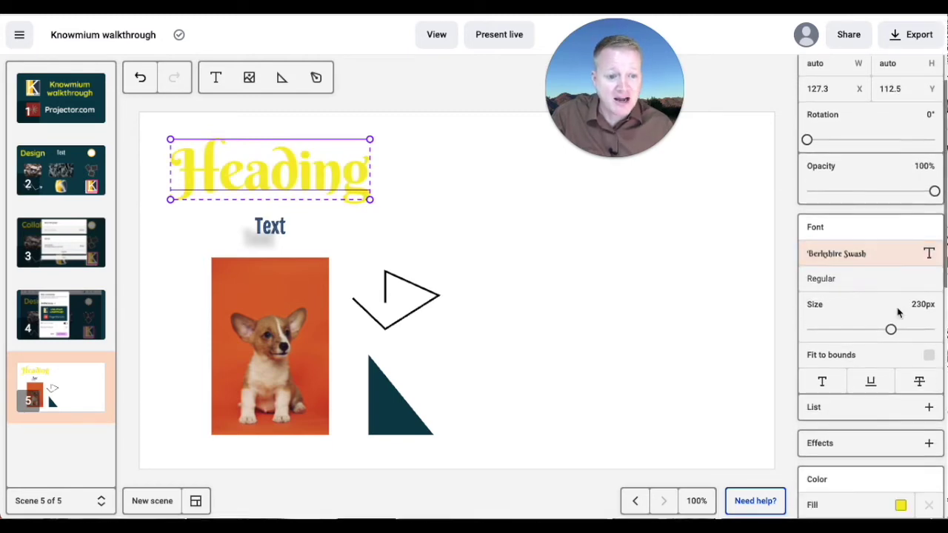
{"action": "left_click", "coordinate": [835, 245]}
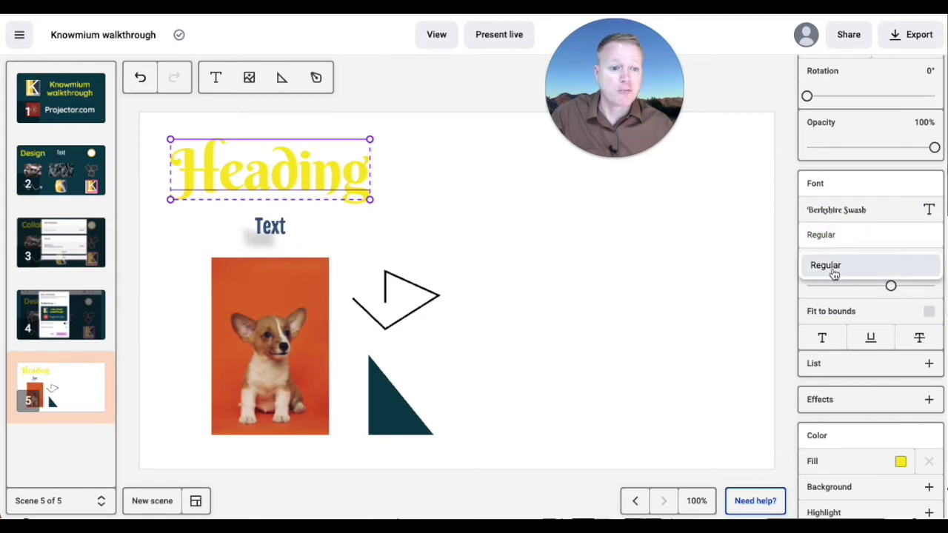
{"action": "left_click", "coordinate": [792, 232]}
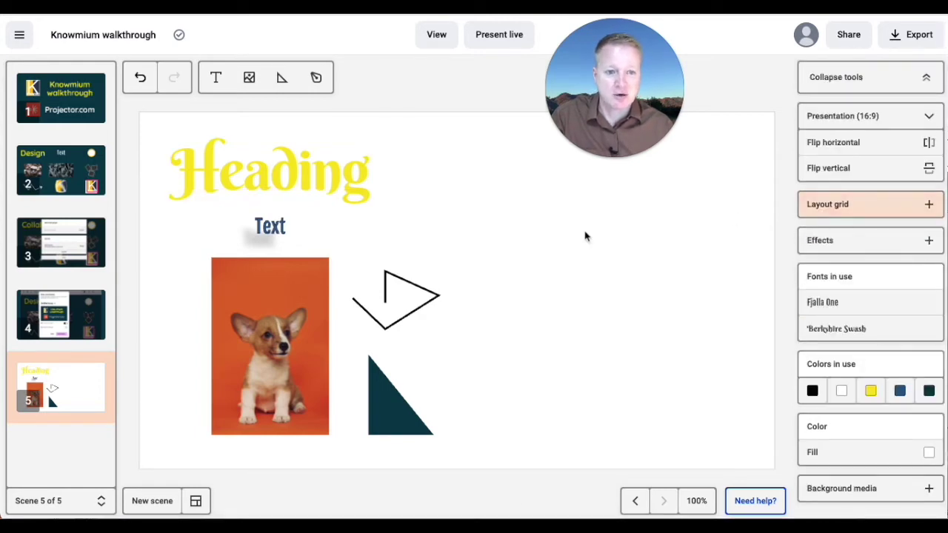
{"action": "left_click", "coordinate": [331, 176]}
{"action": "scroll", "coordinate": [857, 247], "scroll_direction": "down", "scroll_amount": 3}
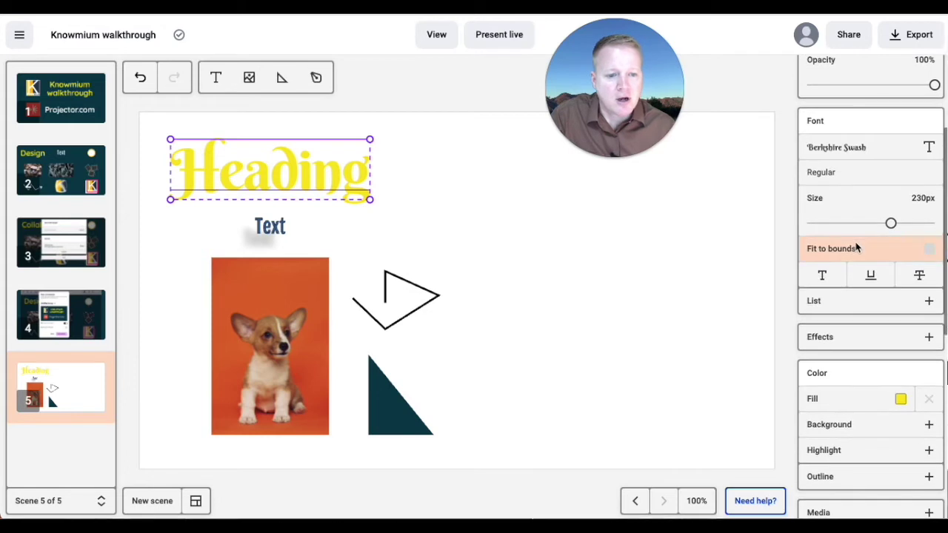
{"action": "scroll", "coordinate": [859, 248], "scroll_direction": "down", "scroll_amount": 2}
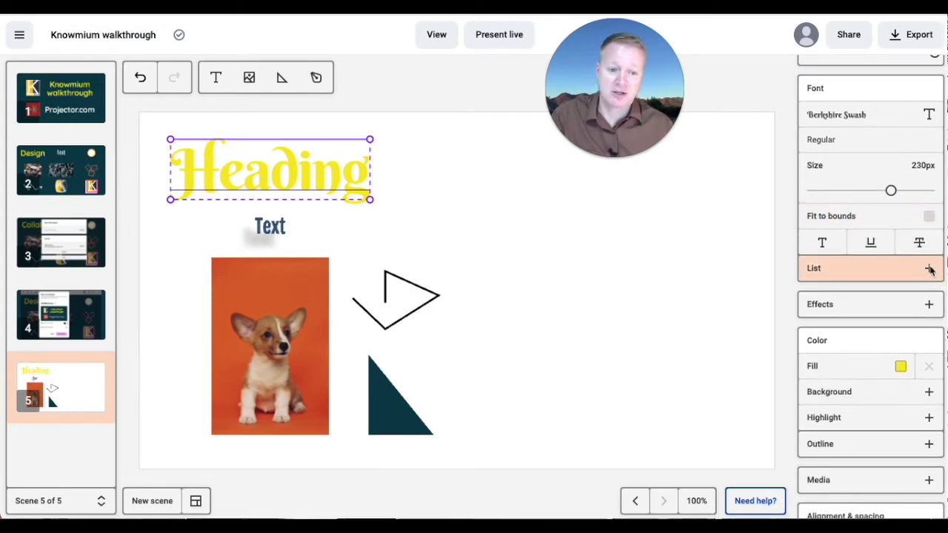
{"action": "scroll", "coordinate": [931, 270], "scroll_direction": "down", "scroll_amount": 2}
{"action": "scroll", "coordinate": [917, 273], "scroll_direction": "down", "scroll_amount": 1}
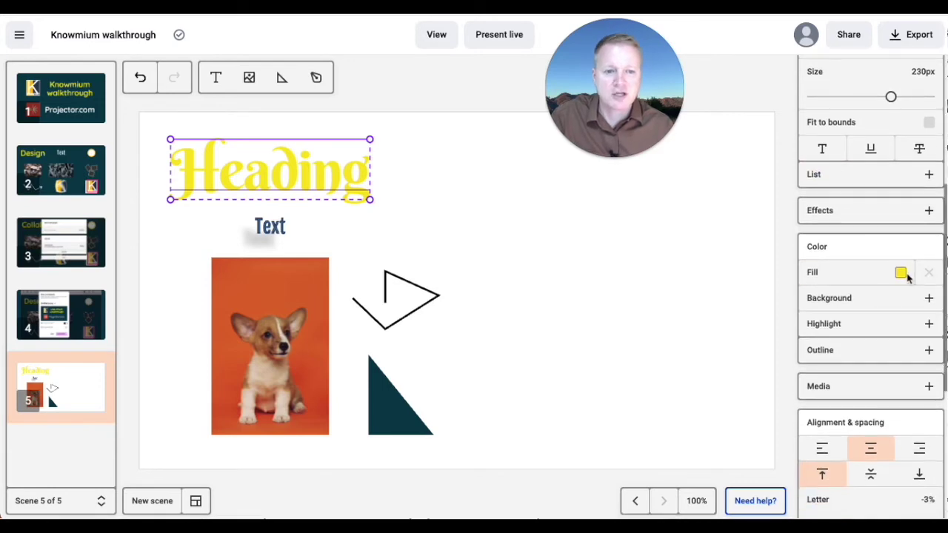
{"action": "scroll", "coordinate": [903, 276], "scroll_direction": "down", "scroll_amount": 1}
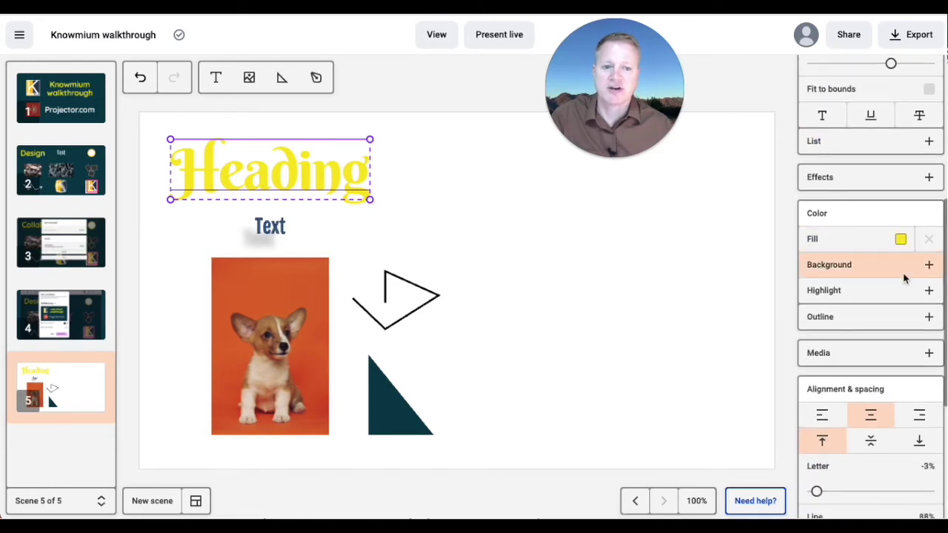
{"action": "scroll", "coordinate": [900, 282], "scroll_direction": "down", "scroll_amount": 4}
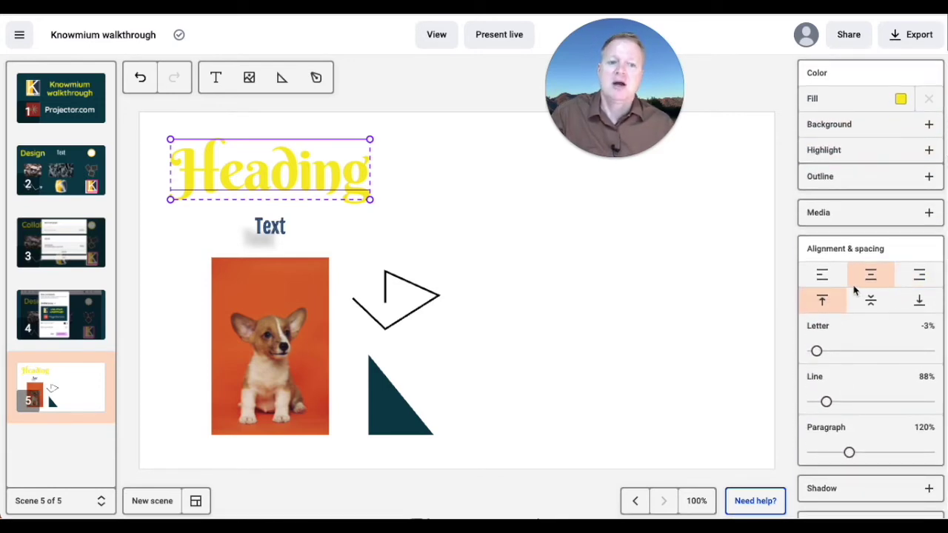
{"action": "scroll", "coordinate": [856, 290], "scroll_direction": "down", "scroll_amount": 3}
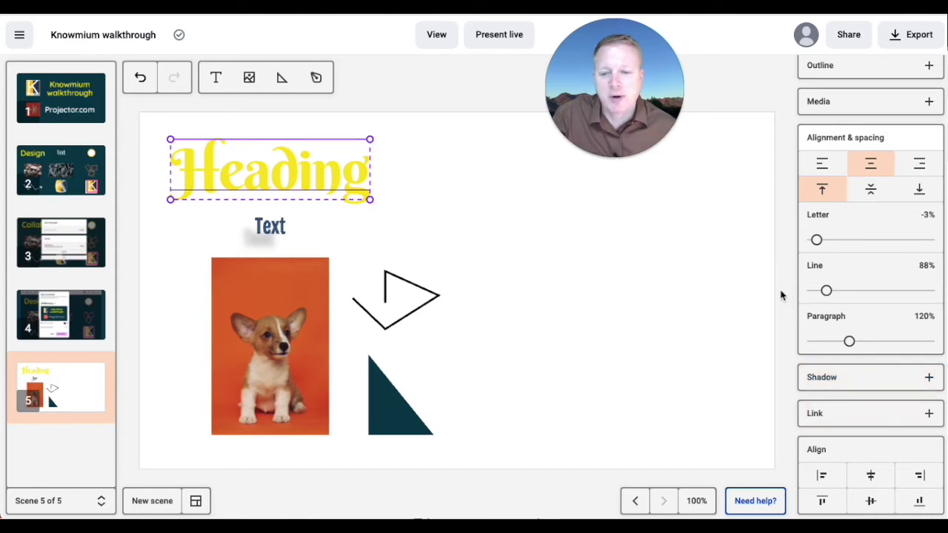
- Try rounding the puppy image's corners to 214 px, and set them back to 0 px
{"action": "left_click", "coordinate": [268, 290]}
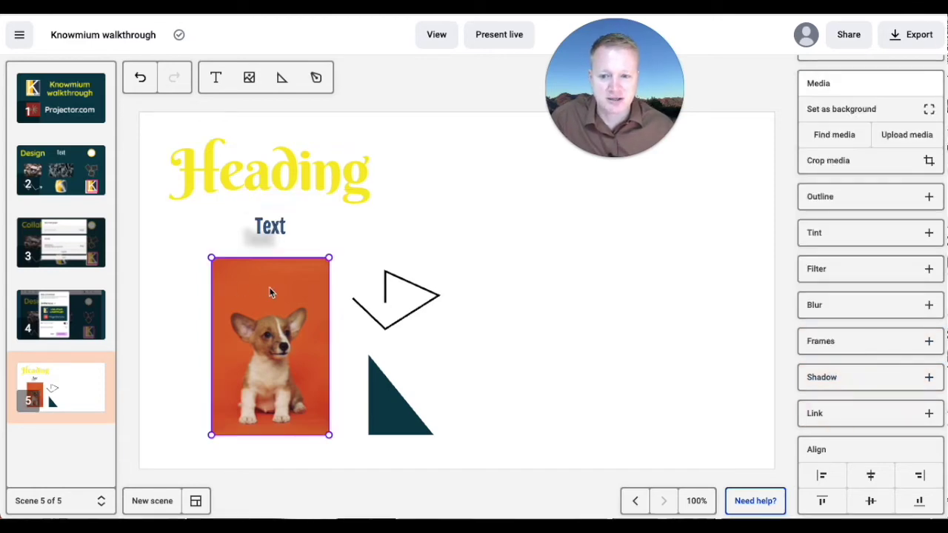
{"action": "scroll", "coordinate": [889, 257], "scroll_direction": "up", "scroll_amount": 4}
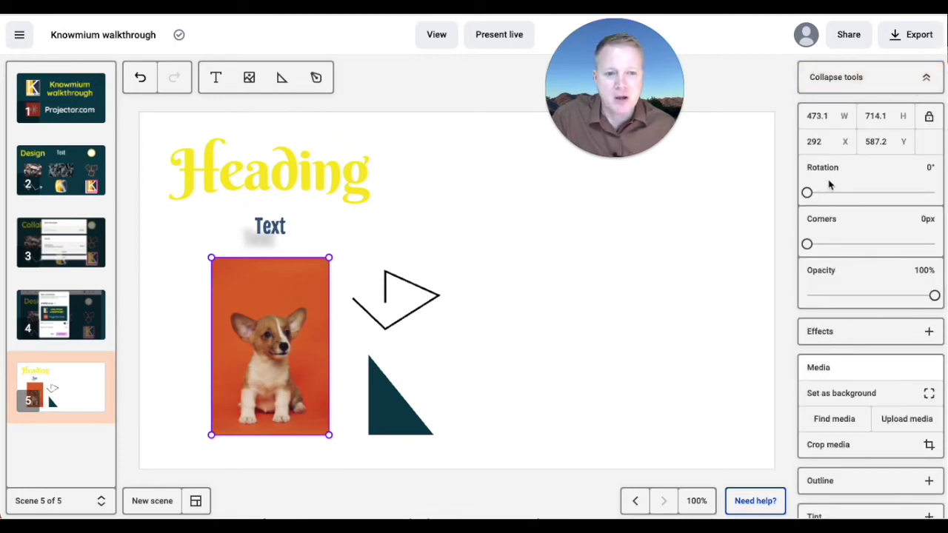
{"action": "mouse_move", "coordinate": [808, 194]}
{"action": "left_mouse_down"}
{"action": "mouse_move", "coordinate": [825, 194]}
{"action": "mouse_move", "coordinate": [792, 198]}
{"action": "left_mouse_up"}
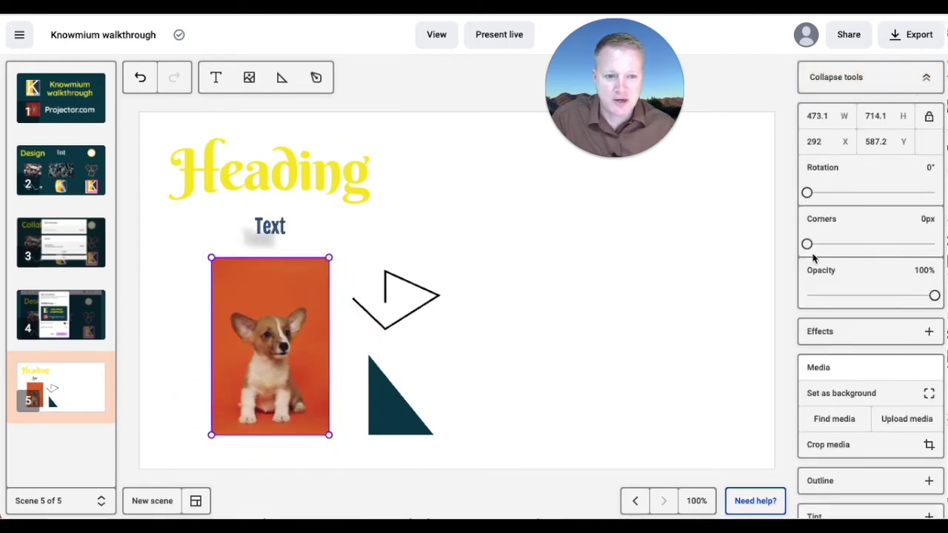
{"action": "left_click_drag", "start_coordinate": [810, 252], "coordinate": [929, 252]}
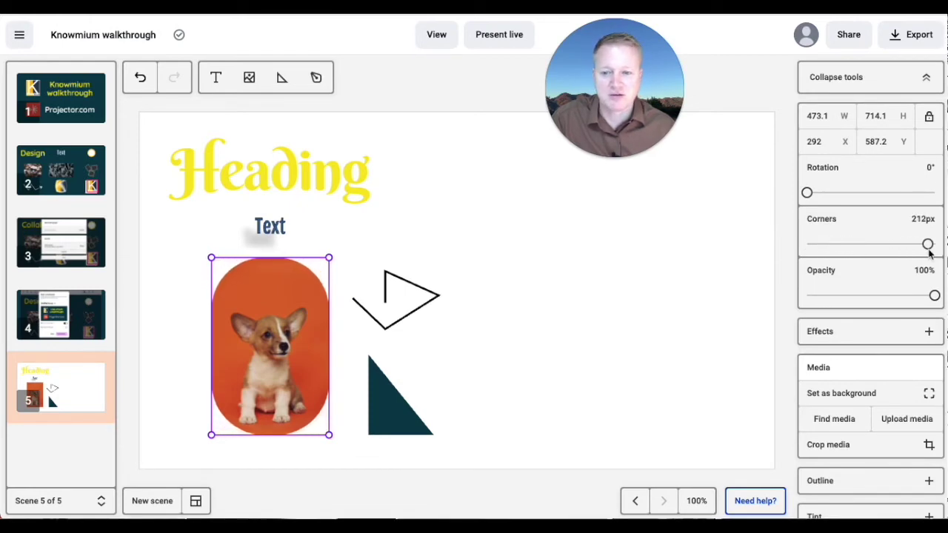
{"action": "left_click", "coordinate": [665, 291]}
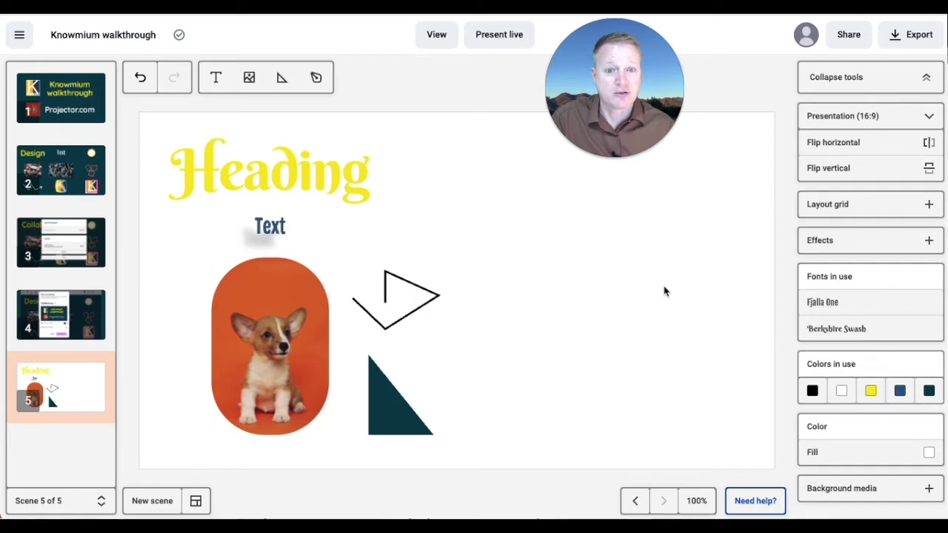
{"action": "left_click", "coordinate": [282, 306]}
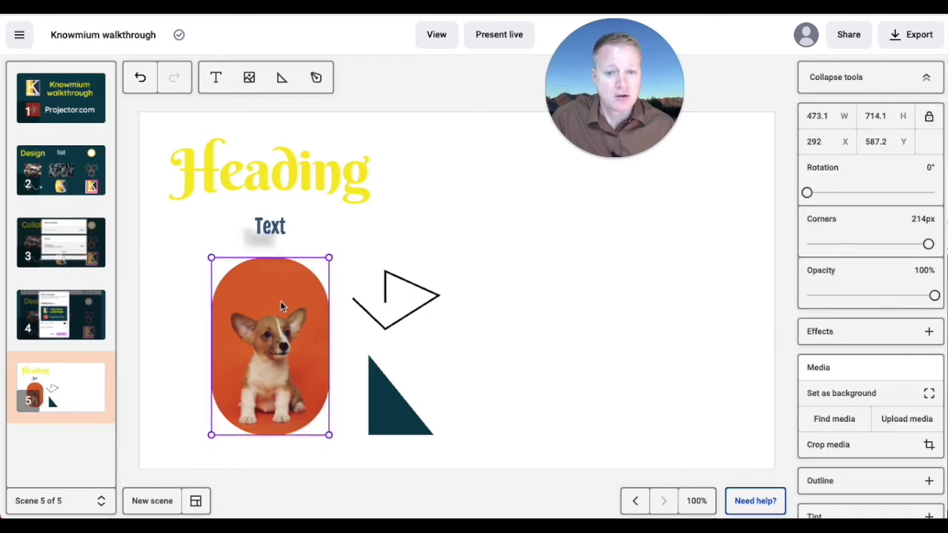
{"action": "left_click_drag", "start_coordinate": [926, 247], "coordinate": [774, 249]}
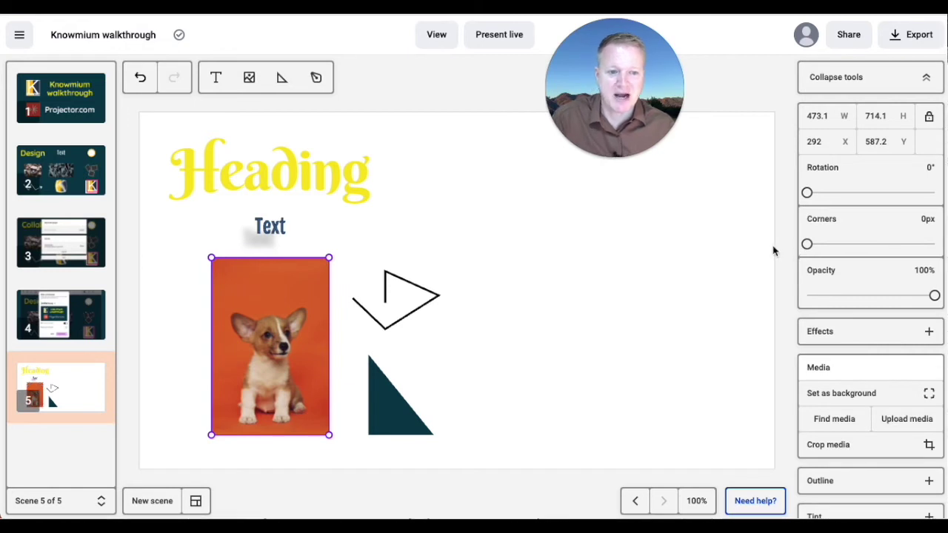
- Try the puppy image at 65% opacity with the word "Text" behind it, undo the moves and restore 100% opacity
{"action": "left_click_drag", "start_coordinate": [935, 296], "coordinate": [891, 297]}
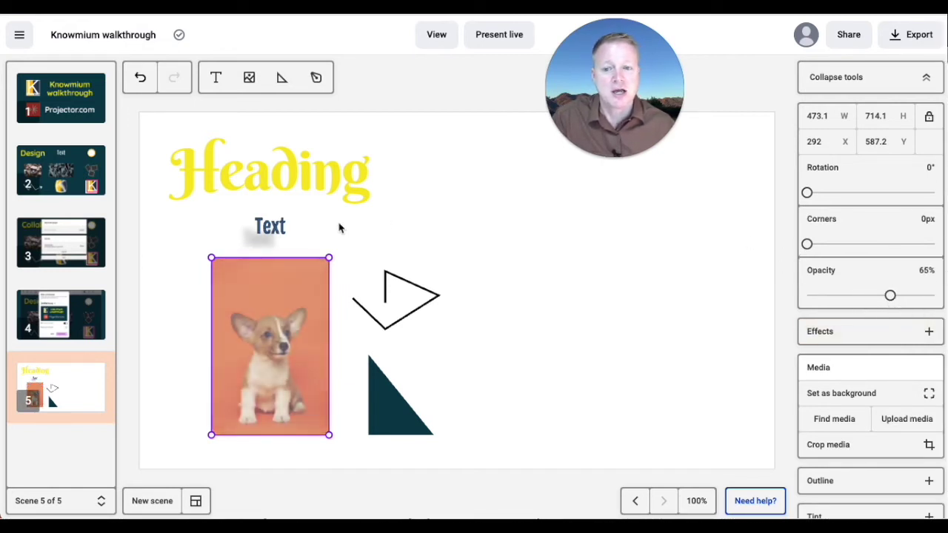
{"action": "left_click_drag", "start_coordinate": [270, 226], "coordinate": [274, 309]}
{"action": "left_click", "coordinate": [465, 259]}
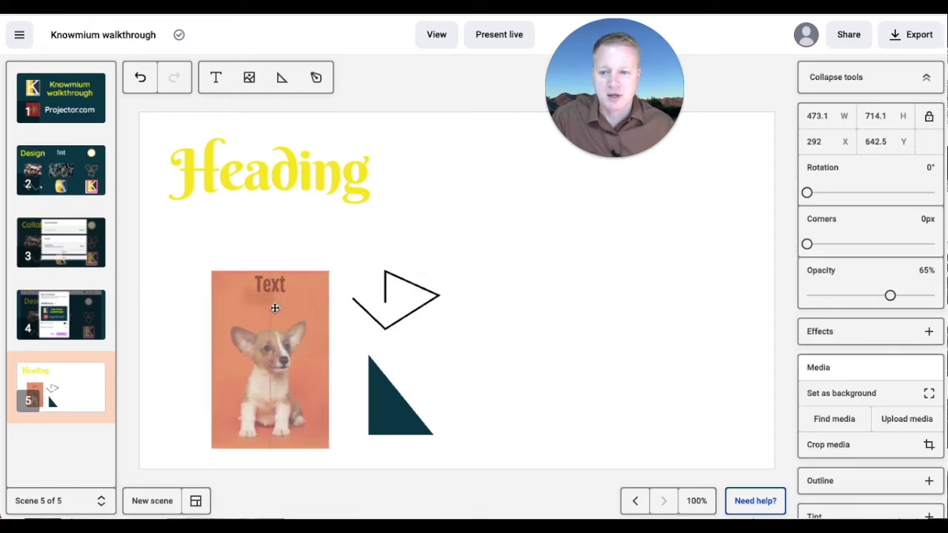
{"action": "left_click", "coordinate": [139, 78]}
{"action": "left_click", "coordinate": [134, 87]}
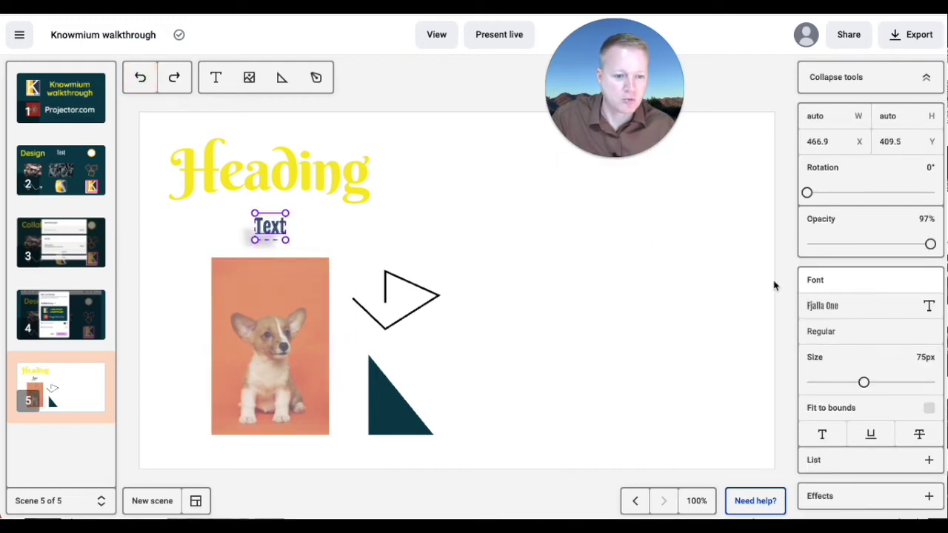
{"action": "left_click", "coordinate": [271, 331]}
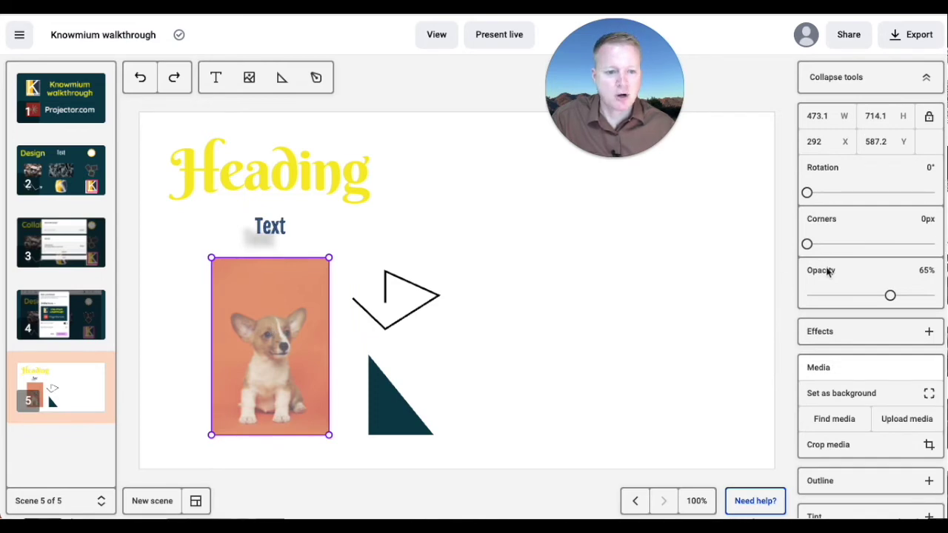
{"action": "left_click_drag", "start_coordinate": [891, 297], "coordinate": [936, 297]}
- Try a Bulge effect on the puppy image with strength 83.2, radius 78.4 and offset X 51, Y 31, and remove it
{"action": "scroll", "coordinate": [926, 330], "scroll_direction": "down", "scroll_amount": 3}
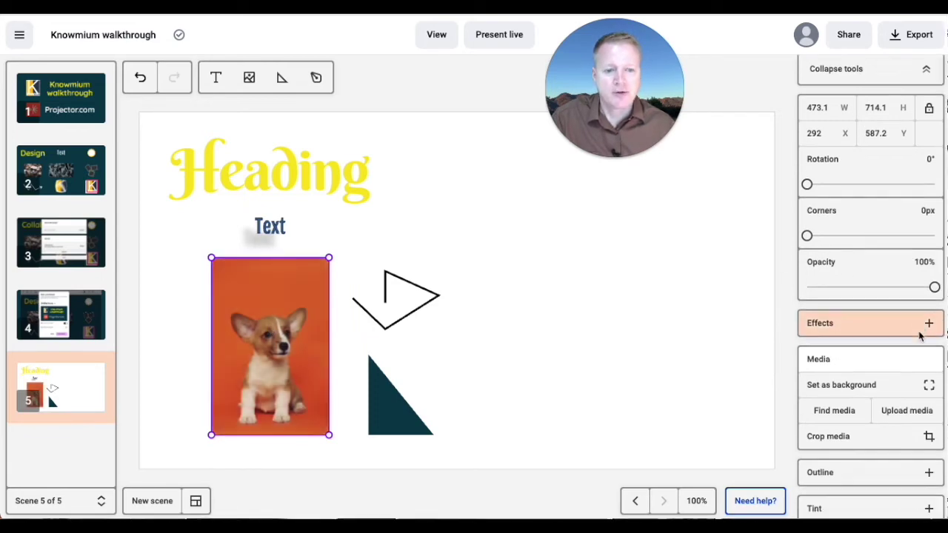
{"action": "left_click", "coordinate": [929, 199]}
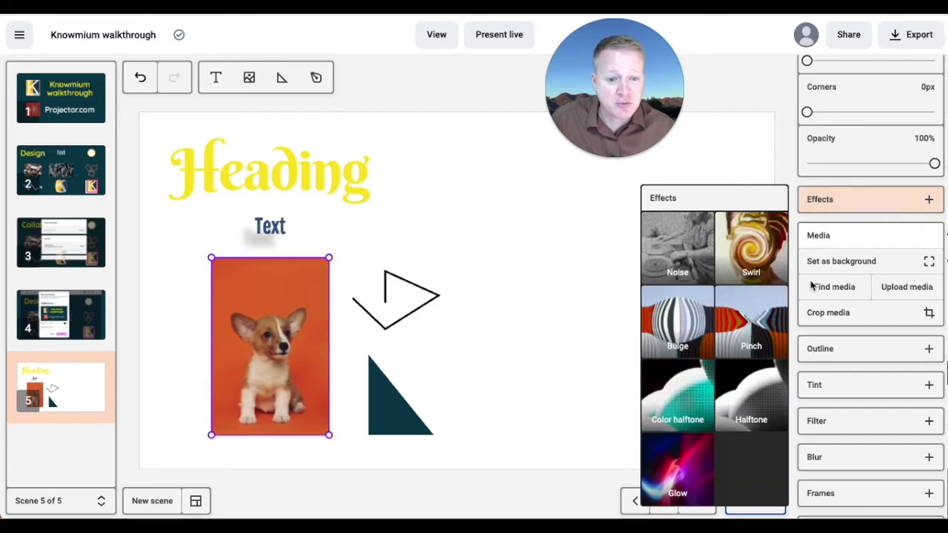
{"action": "left_click", "coordinate": [676, 320]}
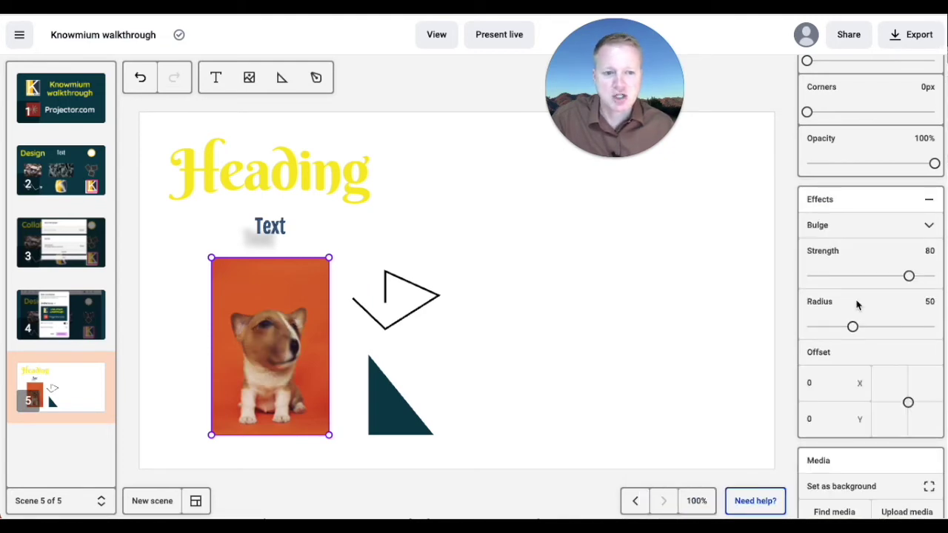
{"action": "mouse_move", "coordinate": [910, 277]}
{"action": "left_mouse_down"}
{"action": "mouse_move", "coordinate": [933, 277]}
{"action": "mouse_move", "coordinate": [843, 284]}
{"action": "mouse_move", "coordinate": [934, 280]}
{"action": "mouse_move", "coordinate": [808, 289]}
{"action": "mouse_move", "coordinate": [910, 294]}
{"action": "left_mouse_up"}
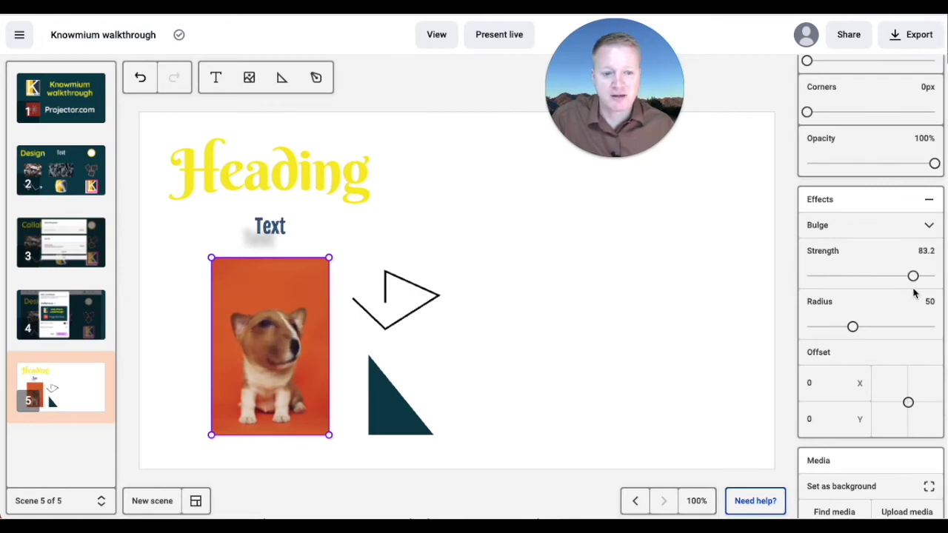
{"action": "left_click_drag", "start_coordinate": [857, 330], "coordinate": [880, 334]}
{"action": "left_click_drag", "start_coordinate": [909, 403], "coordinate": [926, 393]}
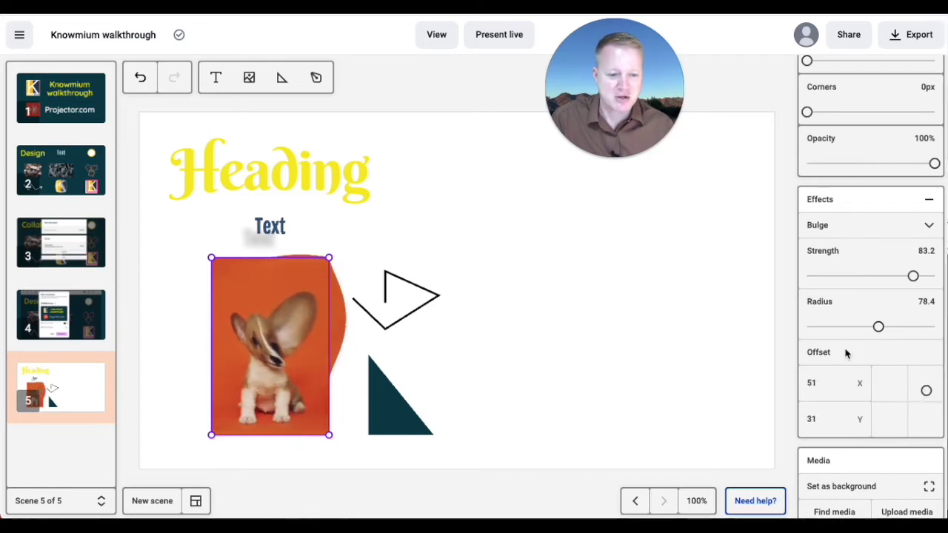
{"action": "scroll", "coordinate": [846, 354], "scroll_direction": "down", "scroll_amount": 1}
{"action": "scroll", "coordinate": [845, 349], "scroll_direction": "up", "scroll_amount": 2}
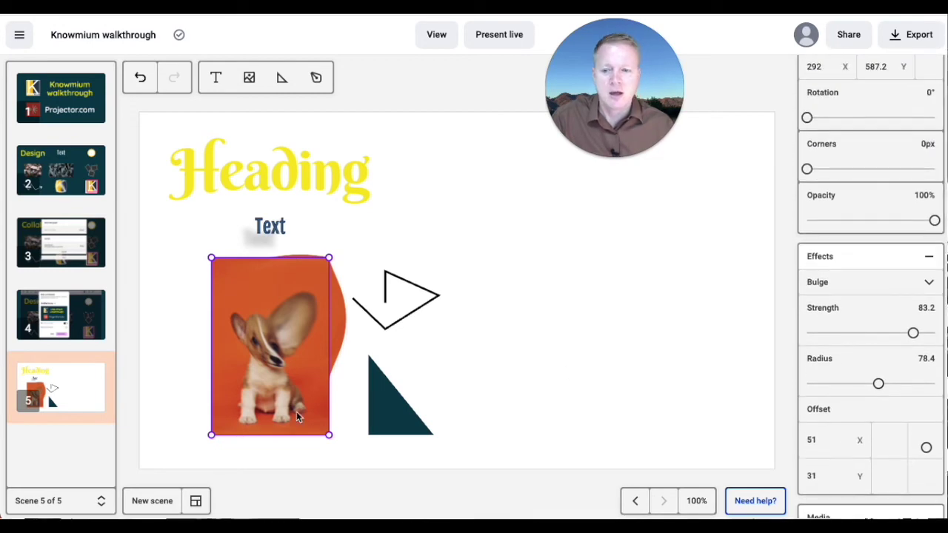
{"action": "left_click", "coordinate": [929, 256]}
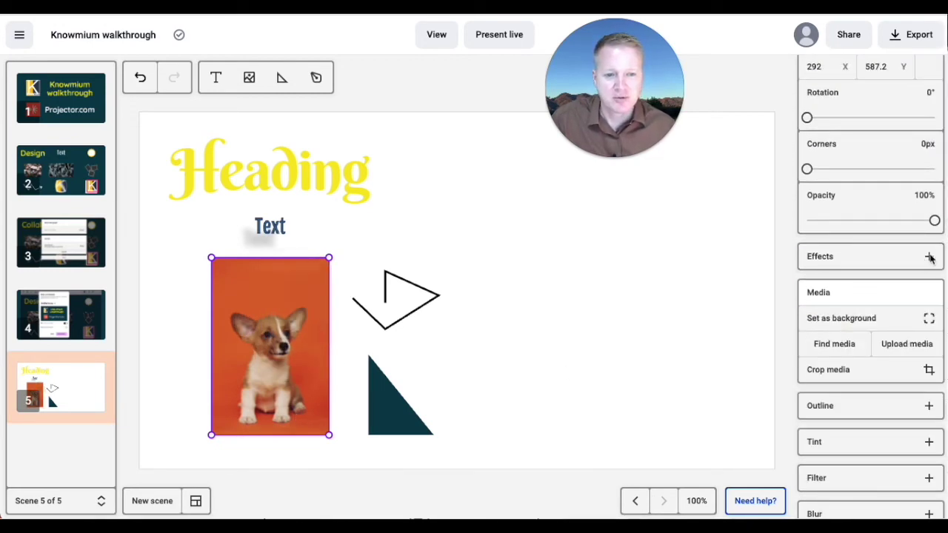
- Apply the Pinch effect to the puppy image with its default strength and radius
{"action": "left_click", "coordinate": [929, 257]}
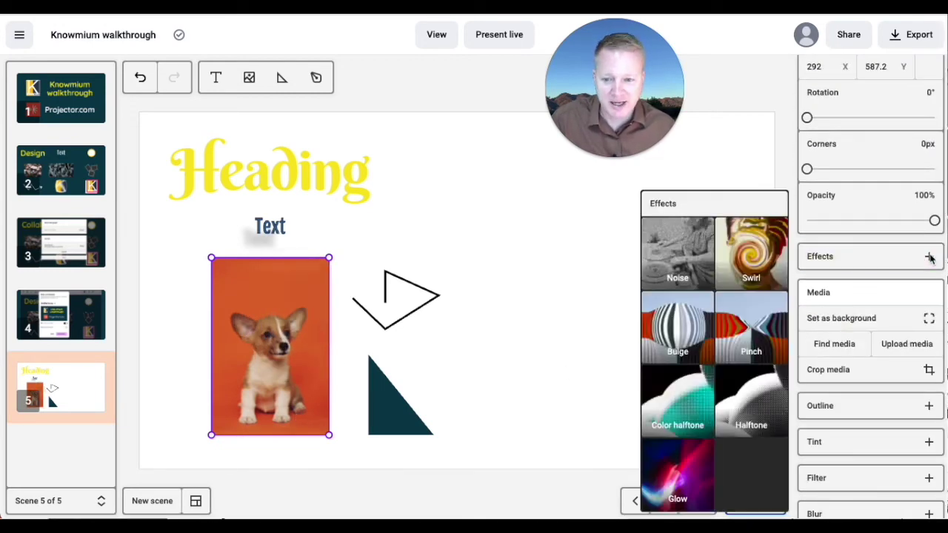
{"action": "left_click", "coordinate": [769, 330]}
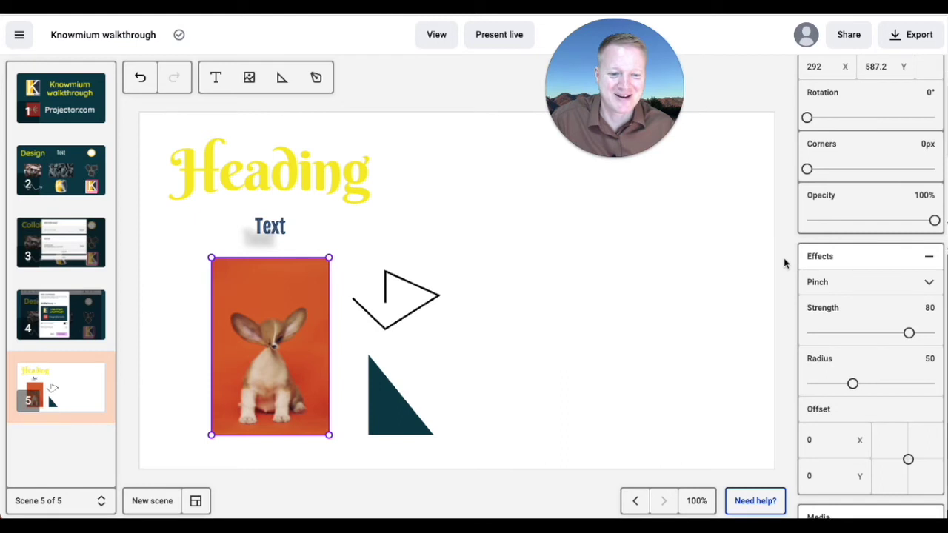
- Add an orange centered outline with a width of 62 to the puppy image
{"action": "scroll", "coordinate": [819, 278], "scroll_direction": "down", "scroll_amount": 3}
{"action": "scroll", "coordinate": [821, 277], "scroll_direction": "down", "scroll_amount": 3}
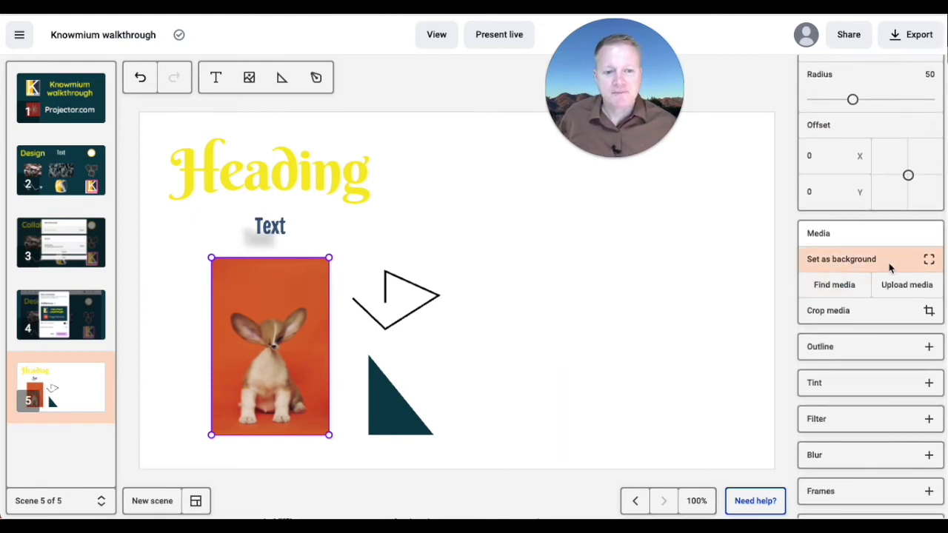
{"action": "scroll", "coordinate": [896, 270], "scroll_direction": "down", "scroll_amount": 2}
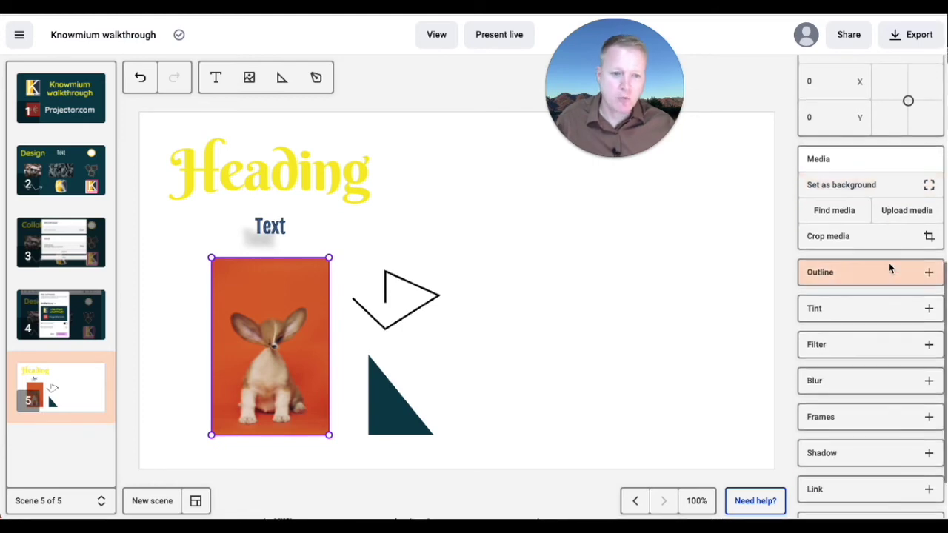
{"action": "left_click", "coordinate": [929, 273]}
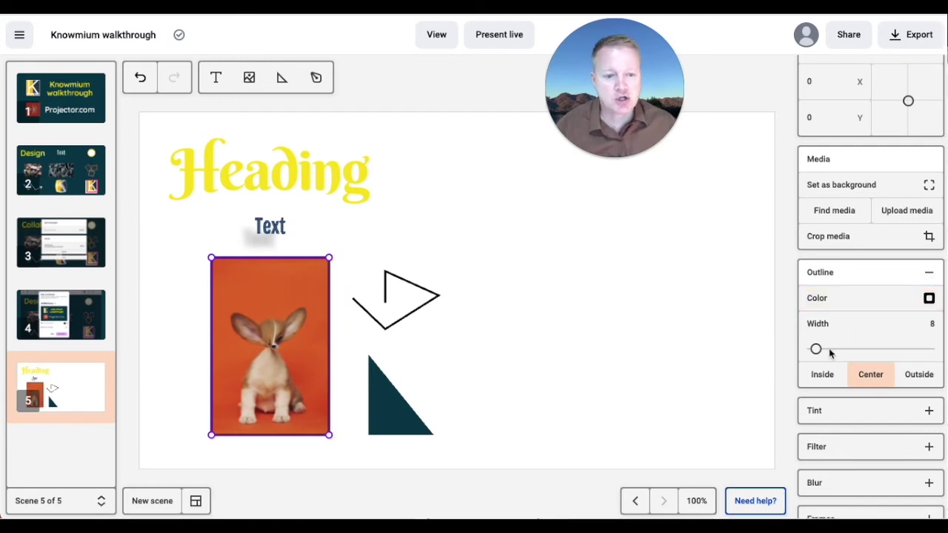
{"action": "left_click", "coordinate": [930, 298]}
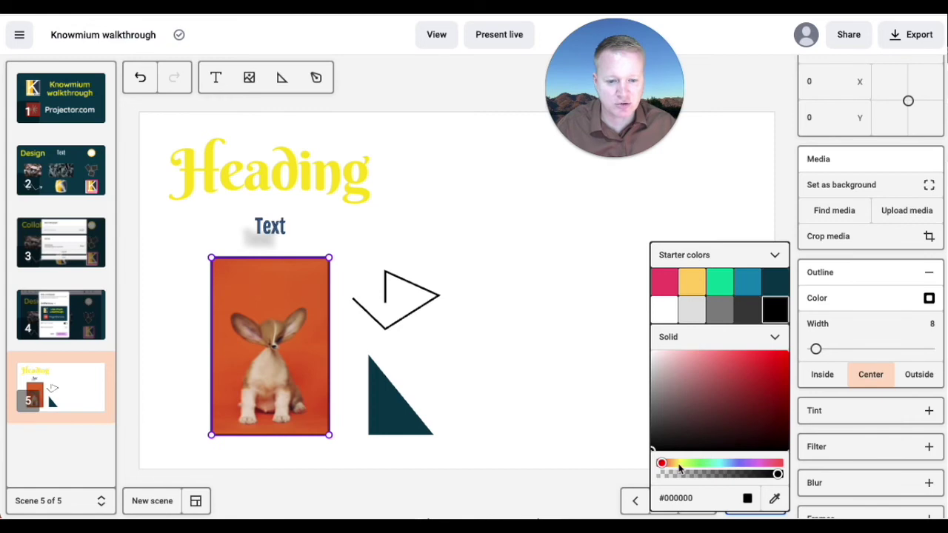
{"action": "left_click_drag", "start_coordinate": [663, 465], "coordinate": [673, 465]}
{"action": "left_click_drag", "start_coordinate": [779, 370], "coordinate": [884, 348]}
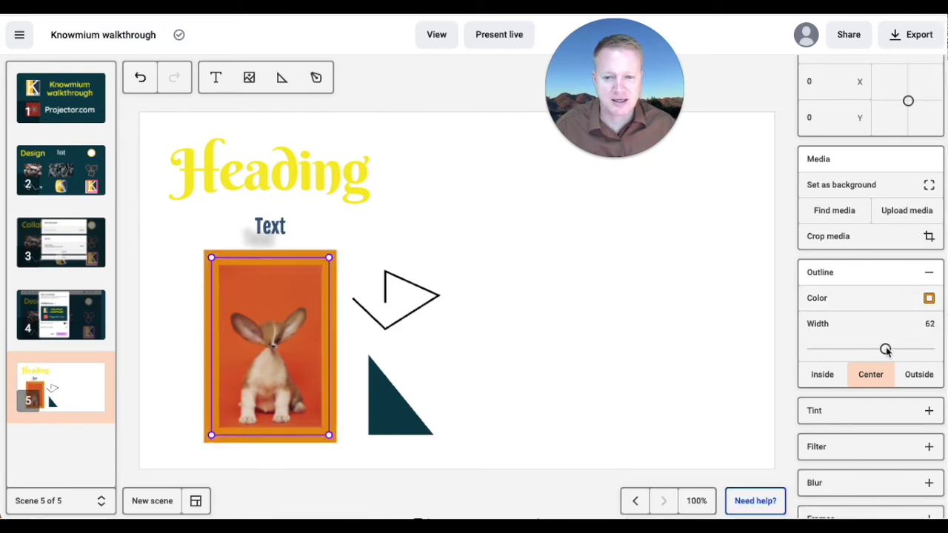
{"action": "left_click", "coordinate": [588, 346]}
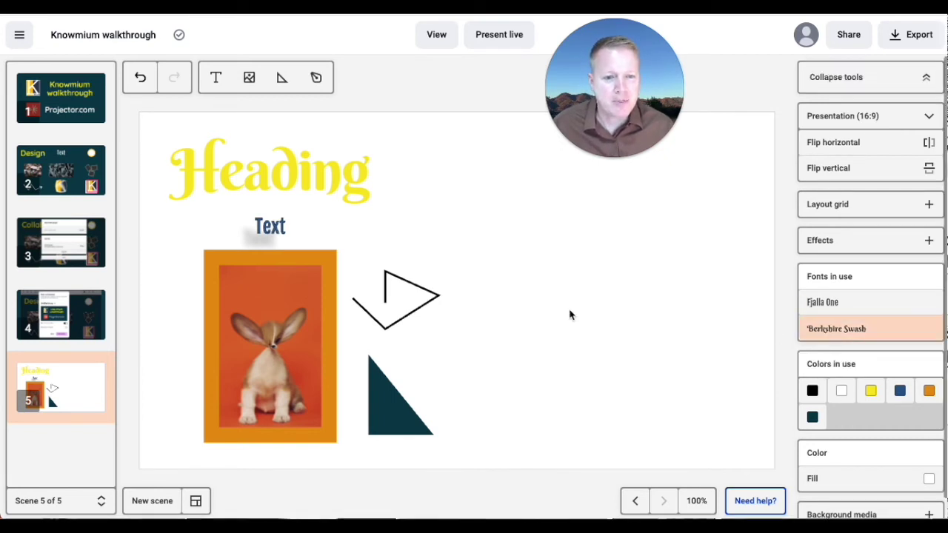
- Try a dark teal tint on the puppy image, look at its blend modes, and remove the tint
{"action": "left_click", "coordinate": [311, 317]}
{"action": "scroll", "coordinate": [858, 276], "scroll_direction": "down", "scroll_amount": 8}
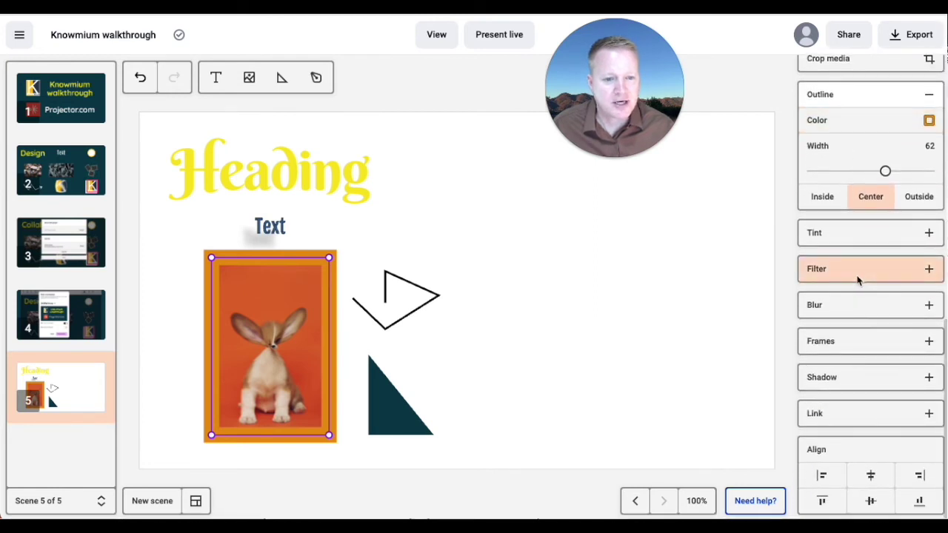
{"action": "left_click", "coordinate": [930, 233]}
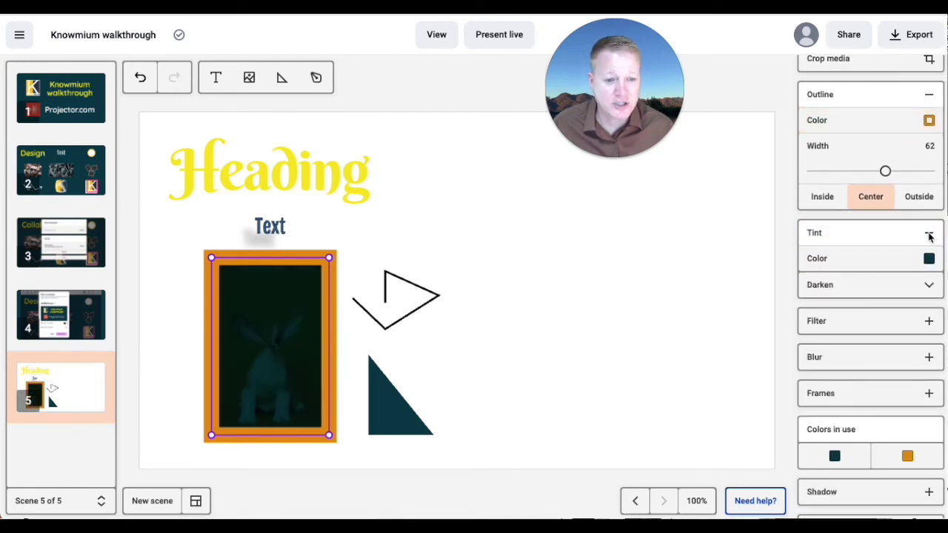
{"action": "left_click", "coordinate": [930, 286]}
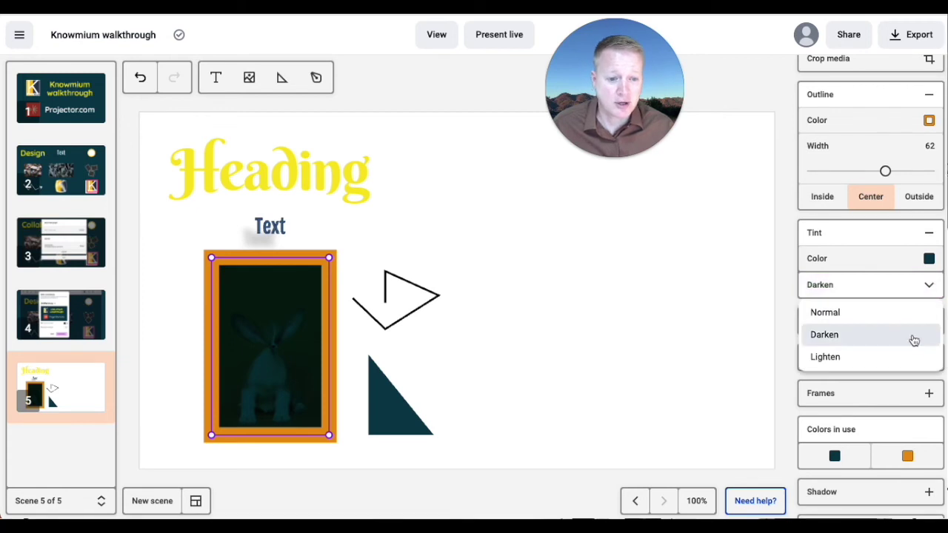
{"action": "left_click", "coordinate": [931, 234]}
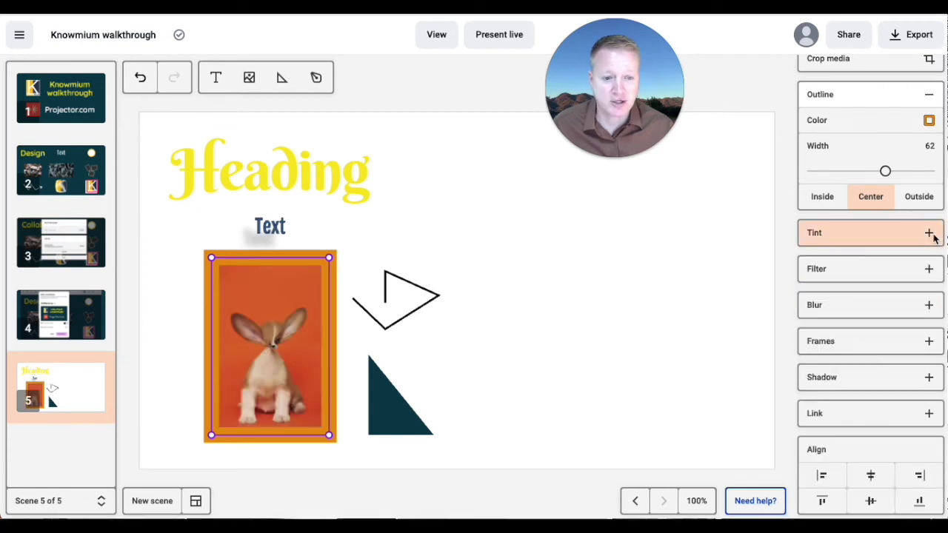
- Try a 100% Grayscale filter and a blur of 20 on the puppy image, removing each one
{"action": "left_click", "coordinate": [929, 269]}
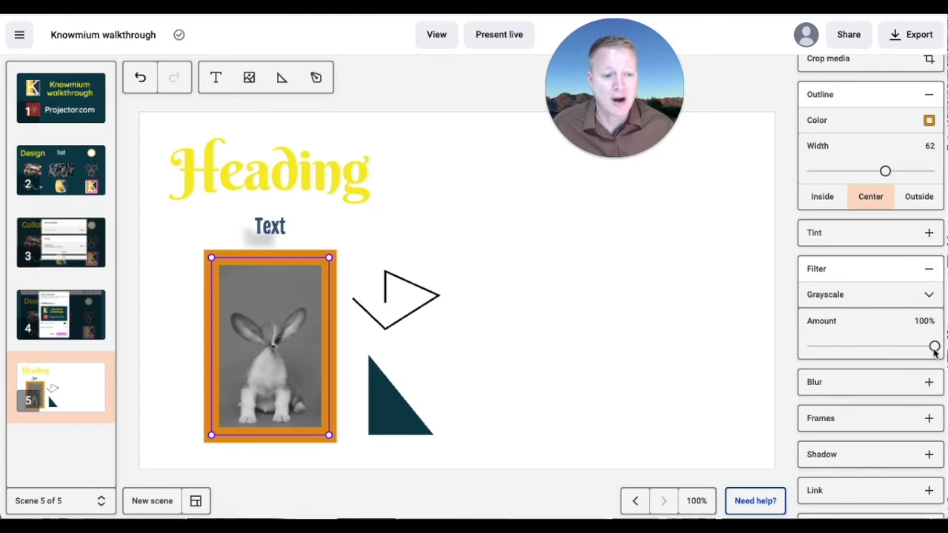
{"action": "mouse_move", "coordinate": [935, 348]}
{"action": "left_mouse_down"}
{"action": "mouse_move", "coordinate": [874, 345]}
{"action": "mouse_move", "coordinate": [935, 346]}
{"action": "left_mouse_up"}
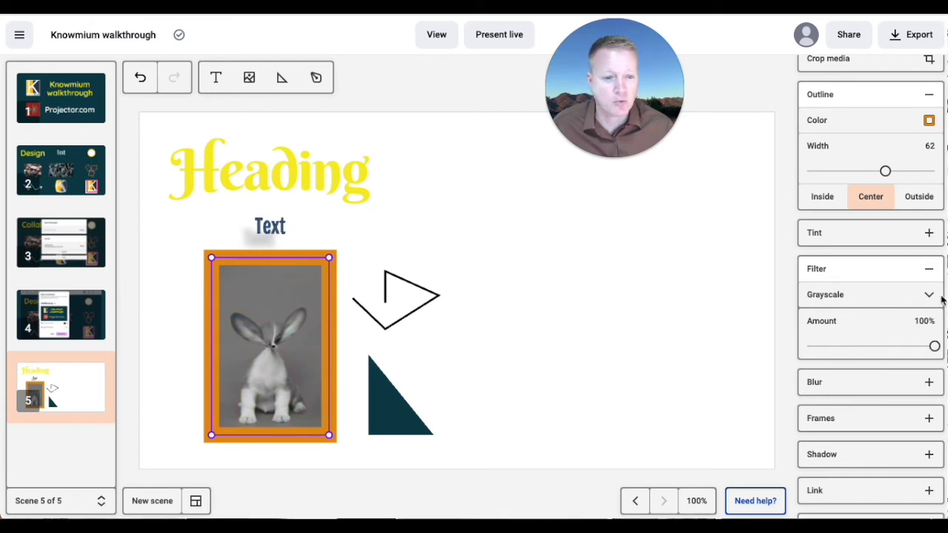
{"action": "left_click", "coordinate": [930, 268]}
{"action": "left_click", "coordinate": [930, 304]}
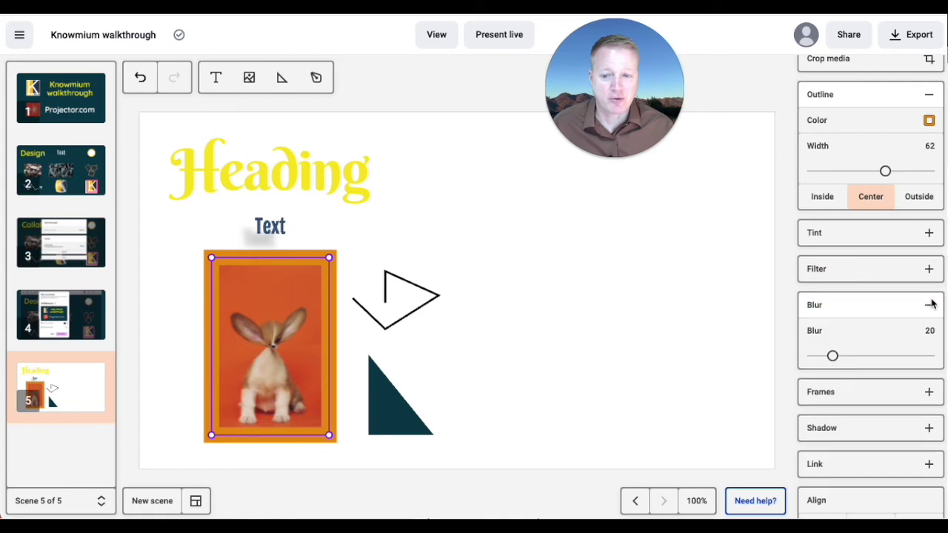
{"action": "left_click", "coordinate": [930, 306]}
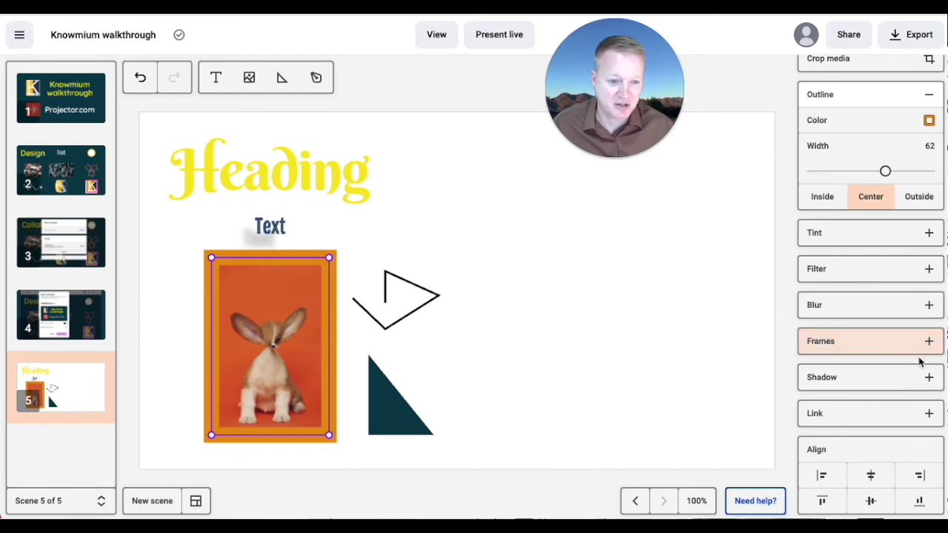
- Add a shadow to the puppy image, offset -34 px in X and -33 px in Y, with a blur of 5.5
{"action": "left_click", "coordinate": [929, 379]}
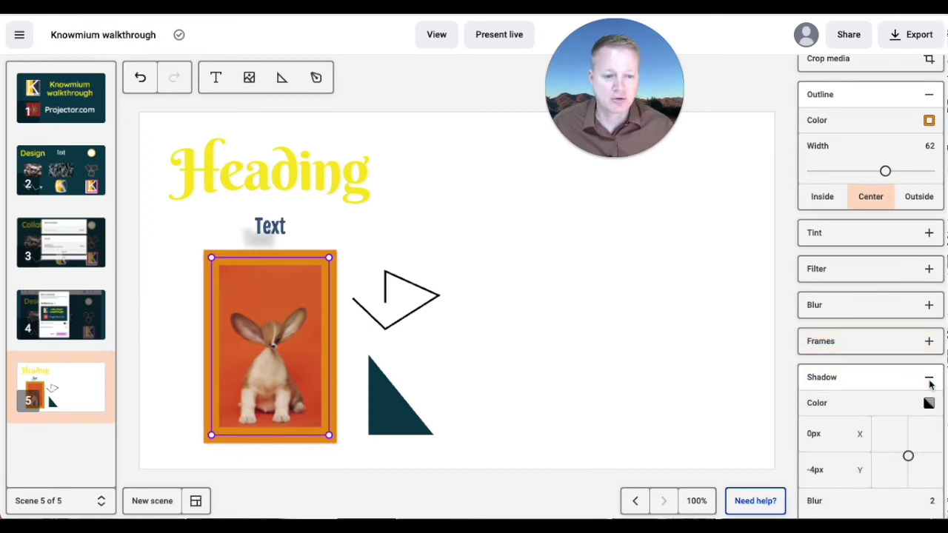
{"action": "left_click_drag", "start_coordinate": [908, 456], "coordinate": [872, 485]}
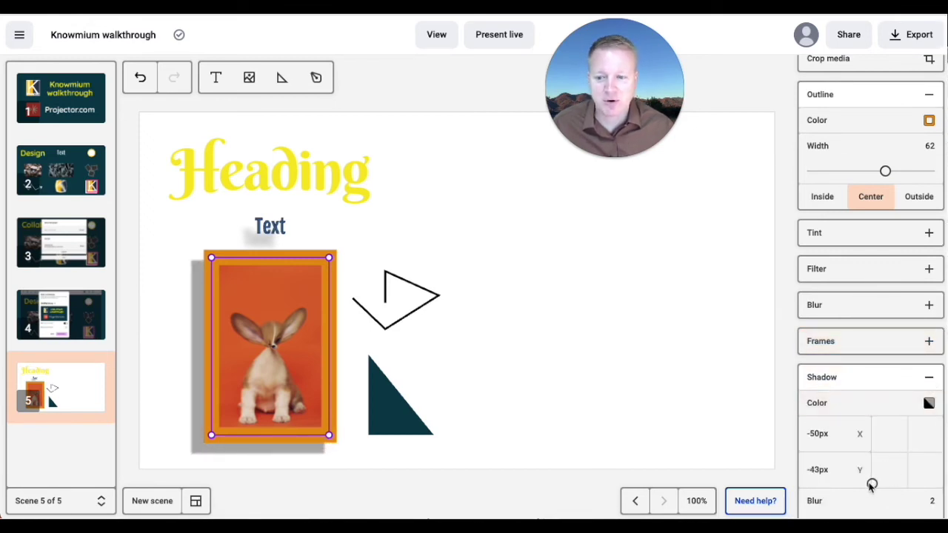
{"action": "scroll", "coordinate": [884, 426], "scroll_direction": "down", "scroll_amount": 3}
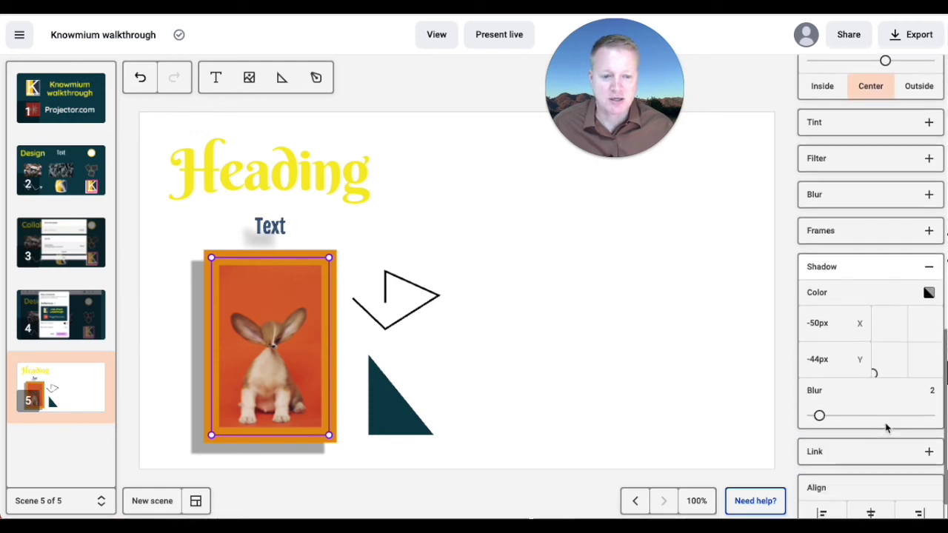
{"action": "left_click_drag", "start_coordinate": [820, 416], "coordinate": [842, 416]}
{"action": "left_click_drag", "start_coordinate": [874, 374], "coordinate": [883, 366]}
- Add a link of type Website to the puppy image, leaving its address empty, and deselect the image
{"action": "left_click", "coordinate": [930, 451]}
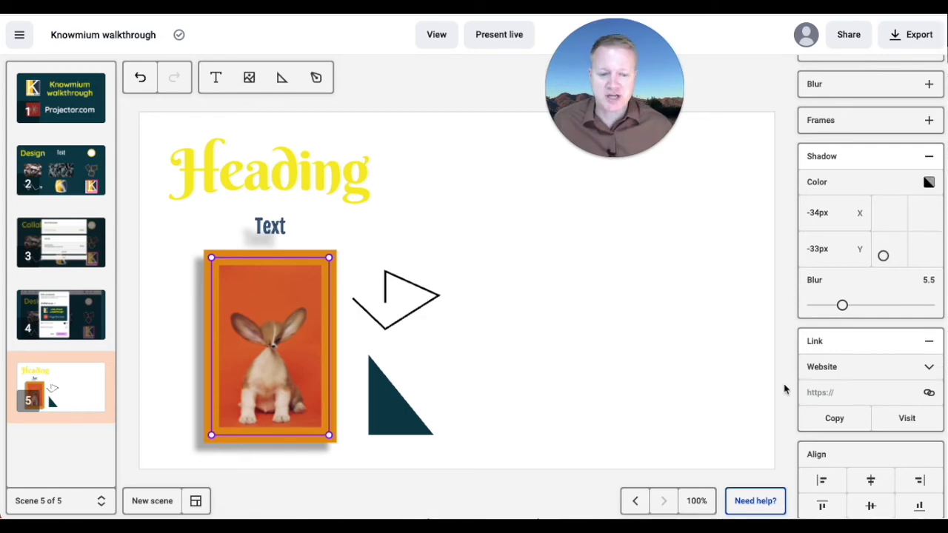
{"action": "scroll", "coordinate": [848, 385], "scroll_direction": "down", "scroll_amount": 1}
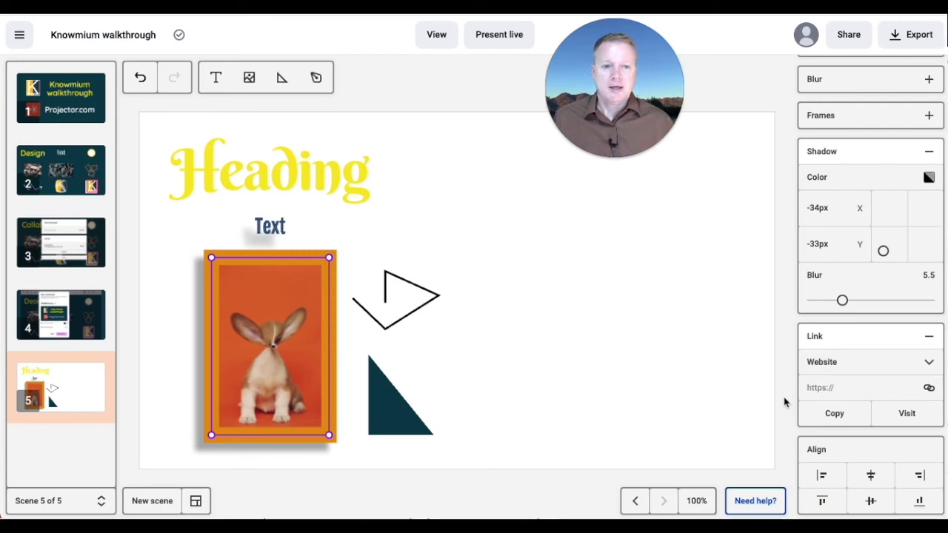
{"action": "left_click", "coordinate": [533, 287]}
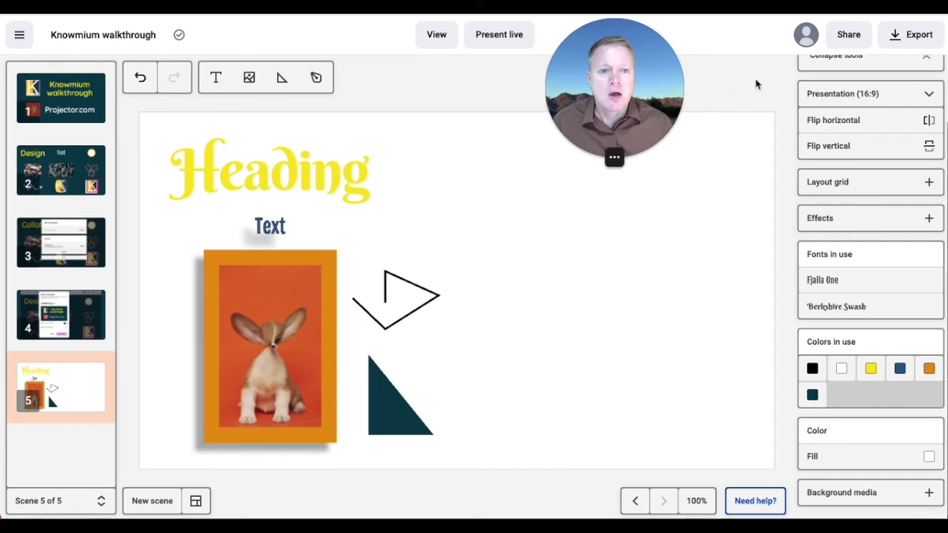
- Copy the project's sharing link with limited access, and look at the available export formats
{"action": "left_click", "coordinate": [848, 35]}
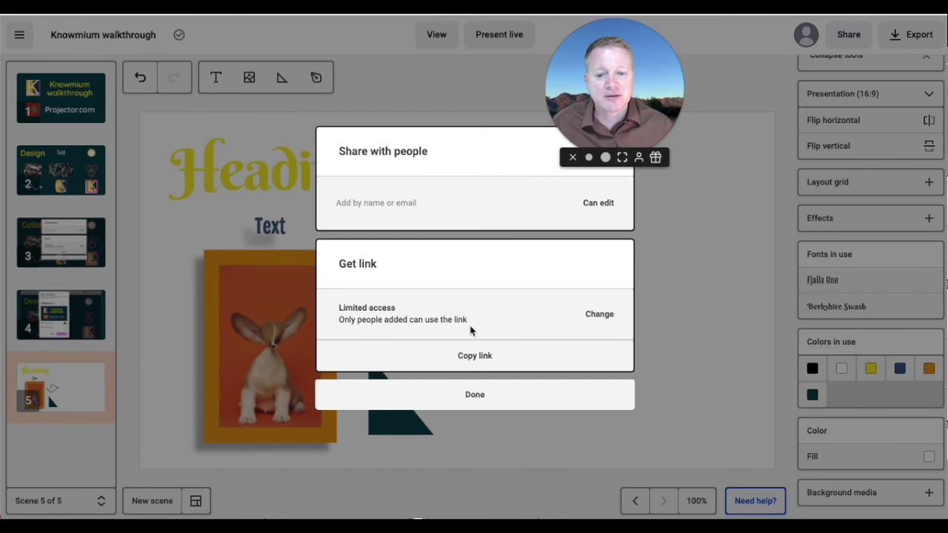
{"action": "left_click", "coordinate": [474, 357]}
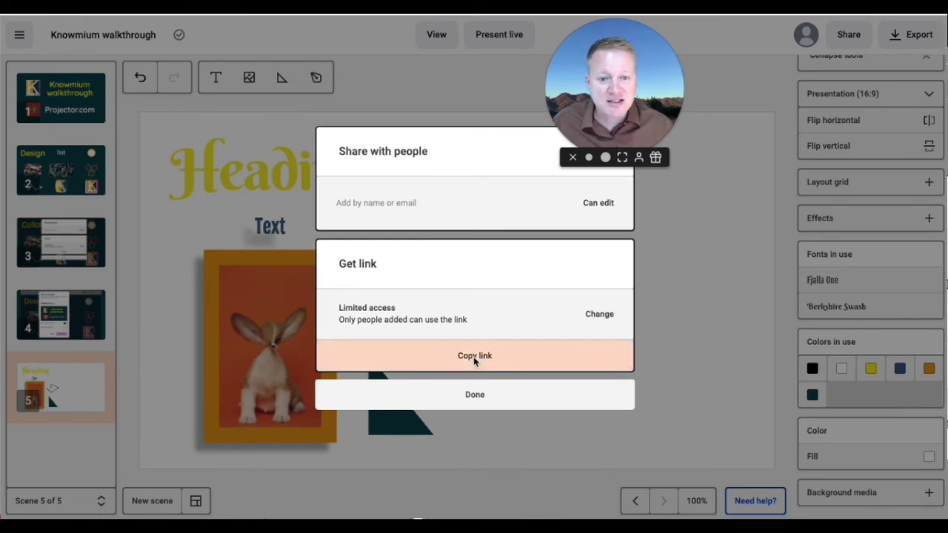
{"action": "left_click", "coordinate": [690, 344]}
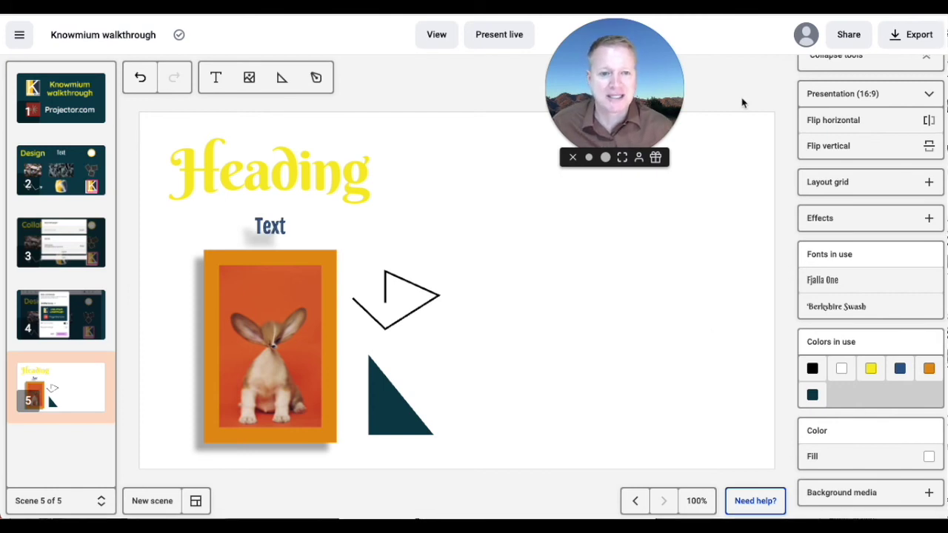
{"action": "left_click", "coordinate": [922, 36]}
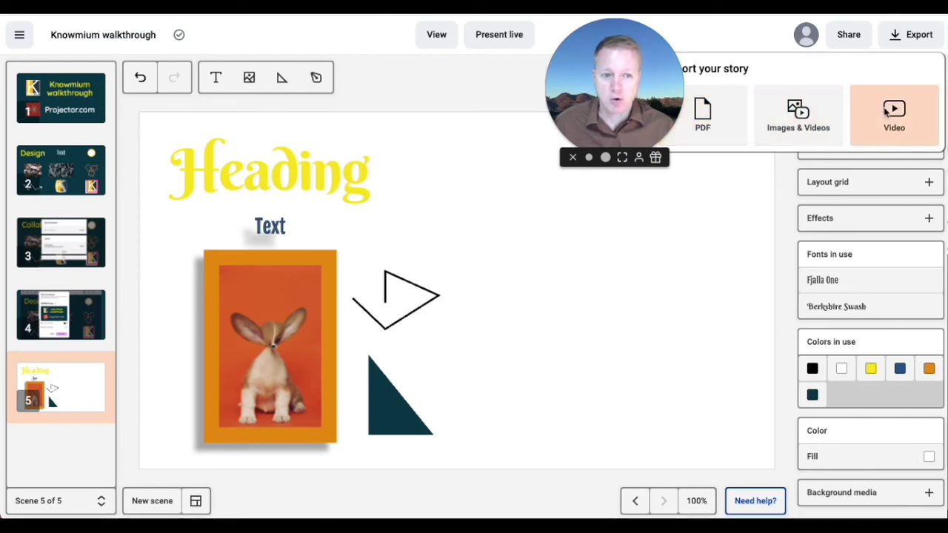
{"action": "left_click", "coordinate": [699, 307]}
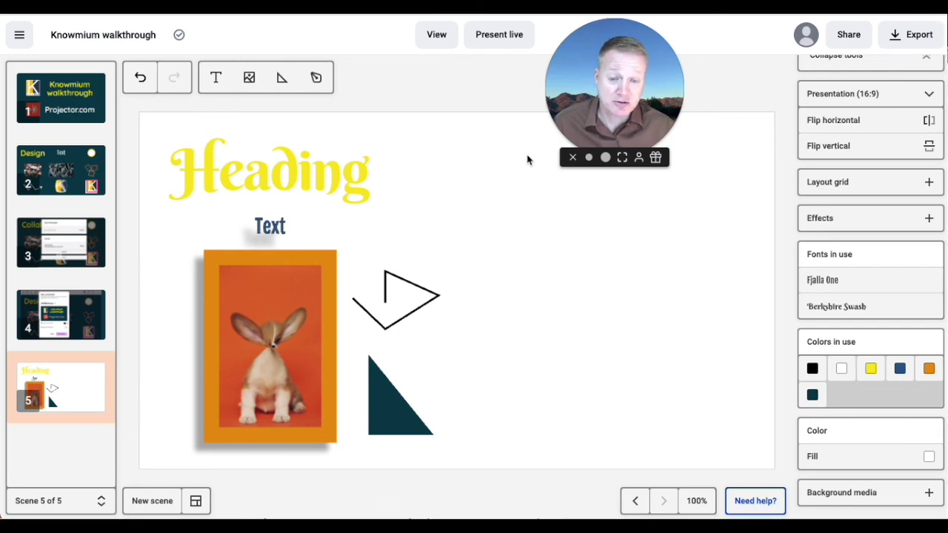
- Review the live session options, switching voice conversation off and back on, and leave without creating a session
{"action": "left_click", "coordinate": [497, 40]}
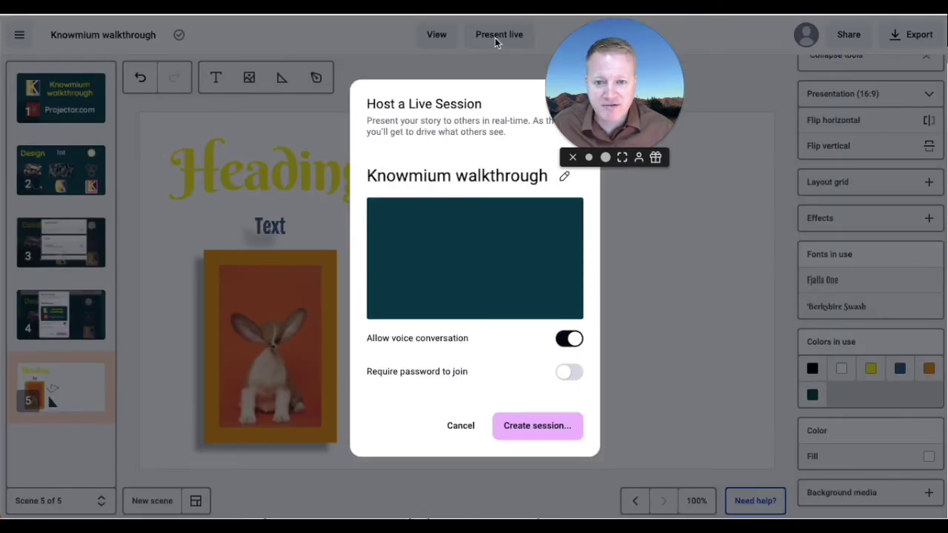
{"action": "left_click", "coordinate": [571, 340]}
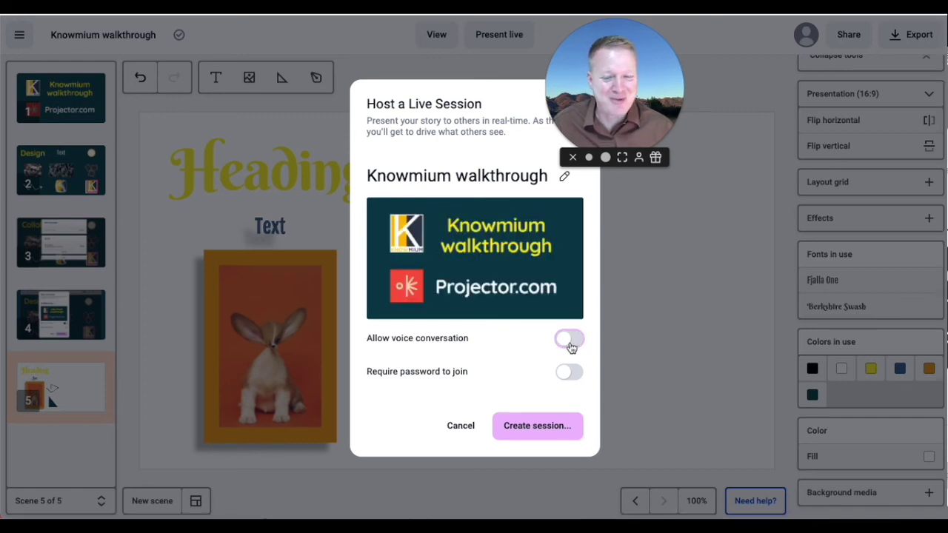
{"action": "left_click", "coordinate": [571, 344]}
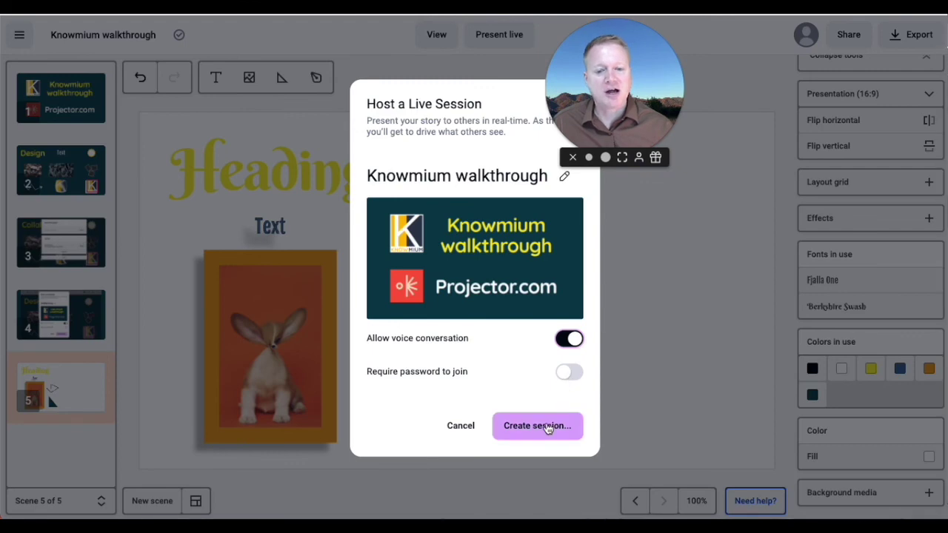
{"action": "left_click", "coordinate": [453, 428]}
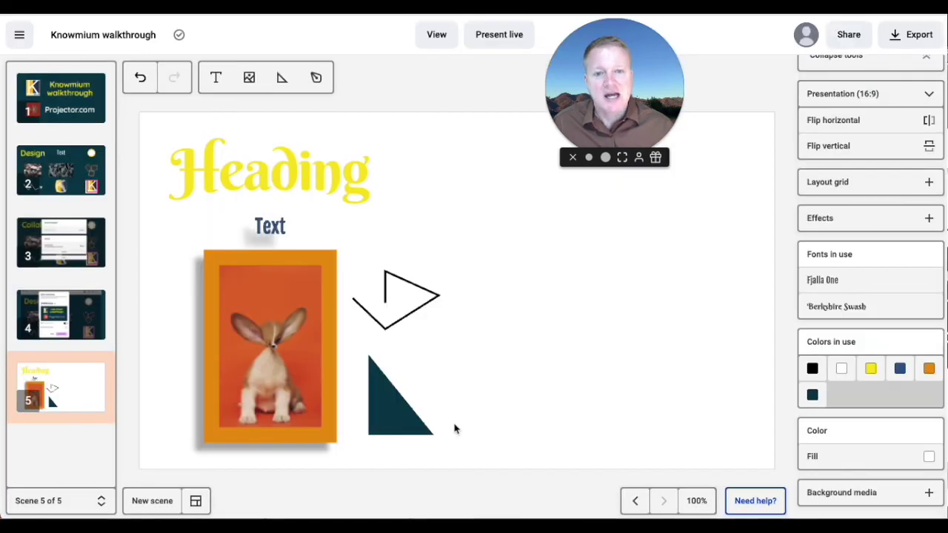